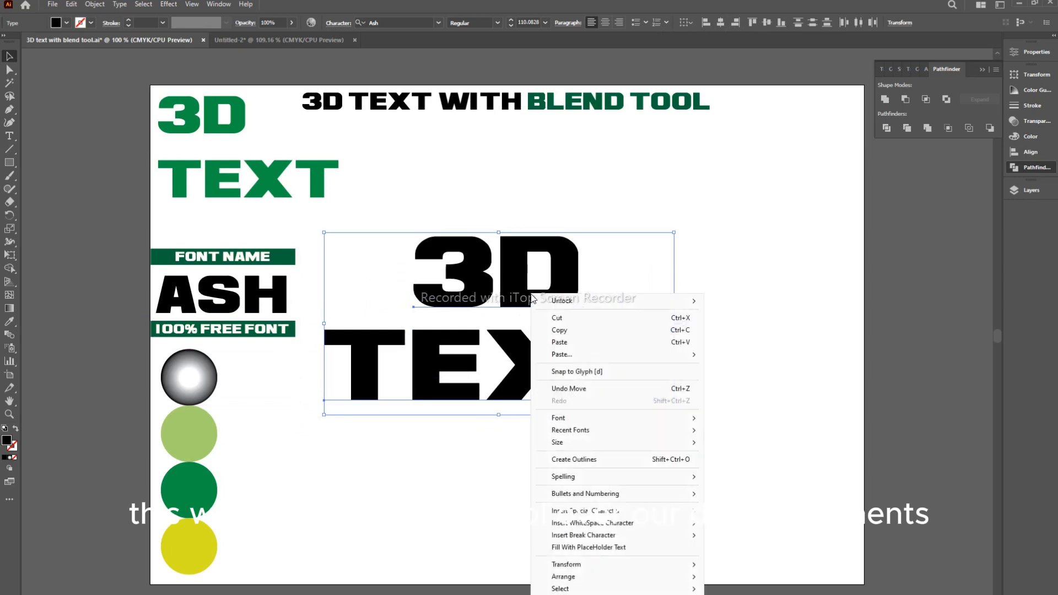
Step: Convert the black 3D TEXT lettering to outlines and scale it down proportionally about its centre to about 403 × 193 pt
left_click(578, 460)
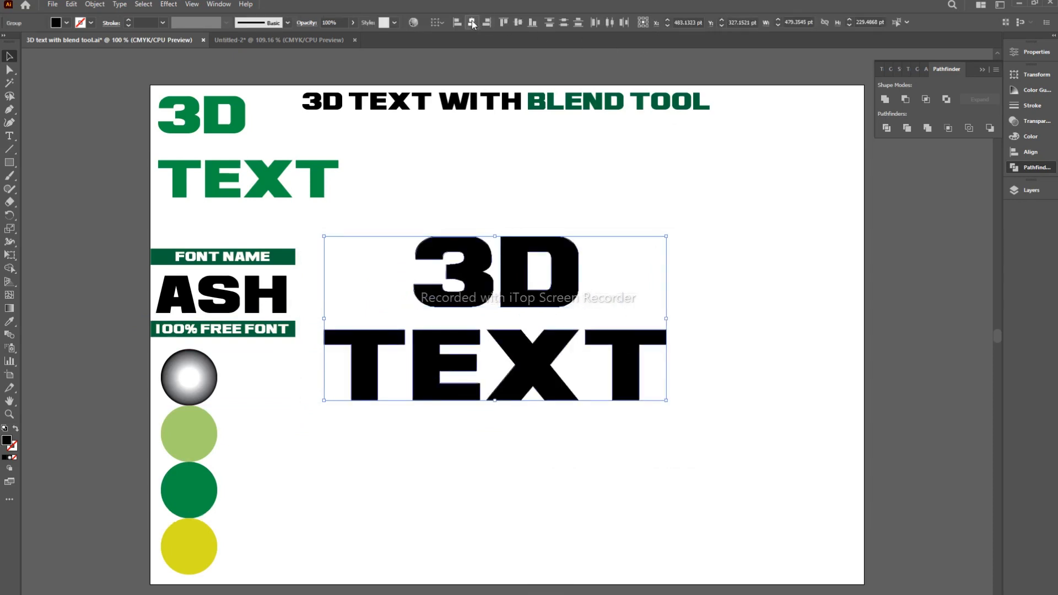
left_click_drag(485, 196, 563, 401)
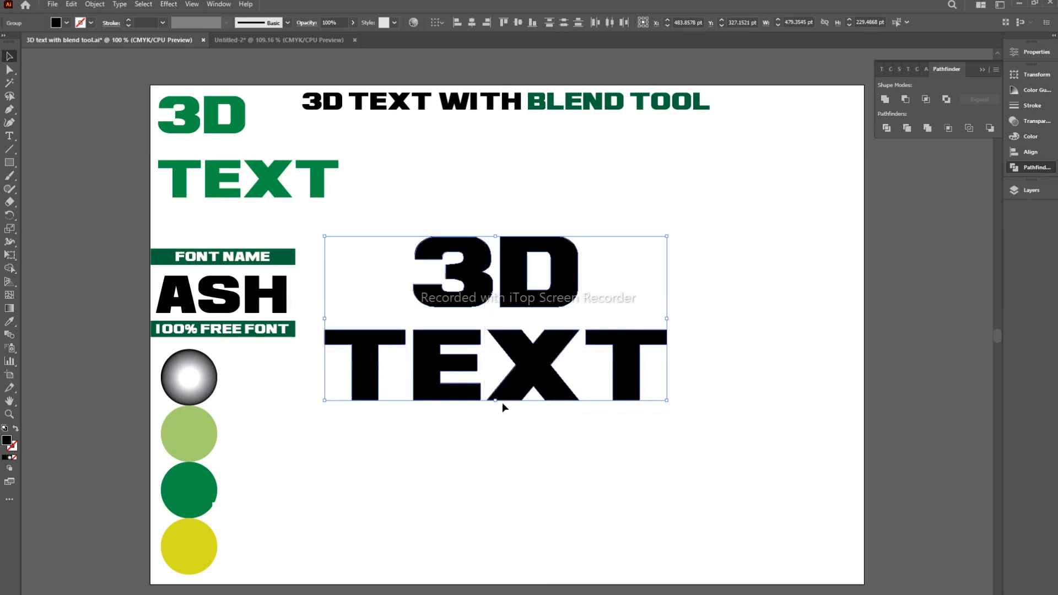
left_click_drag(496, 401, 495, 388)
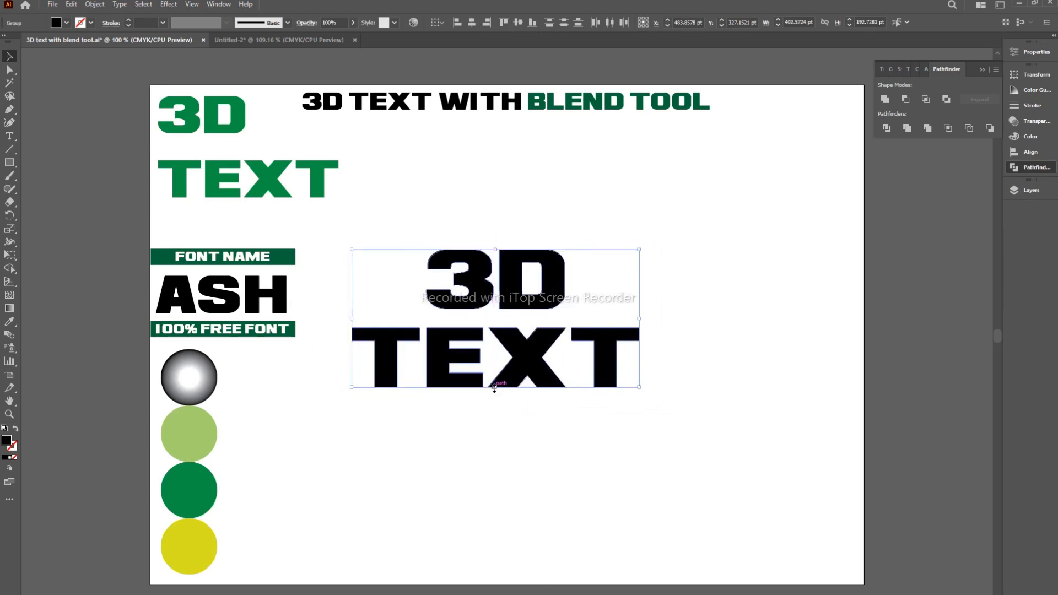
Step: Fill the outlined 3D TEXT lettering with the light green sampled from the light green circle
key("i")
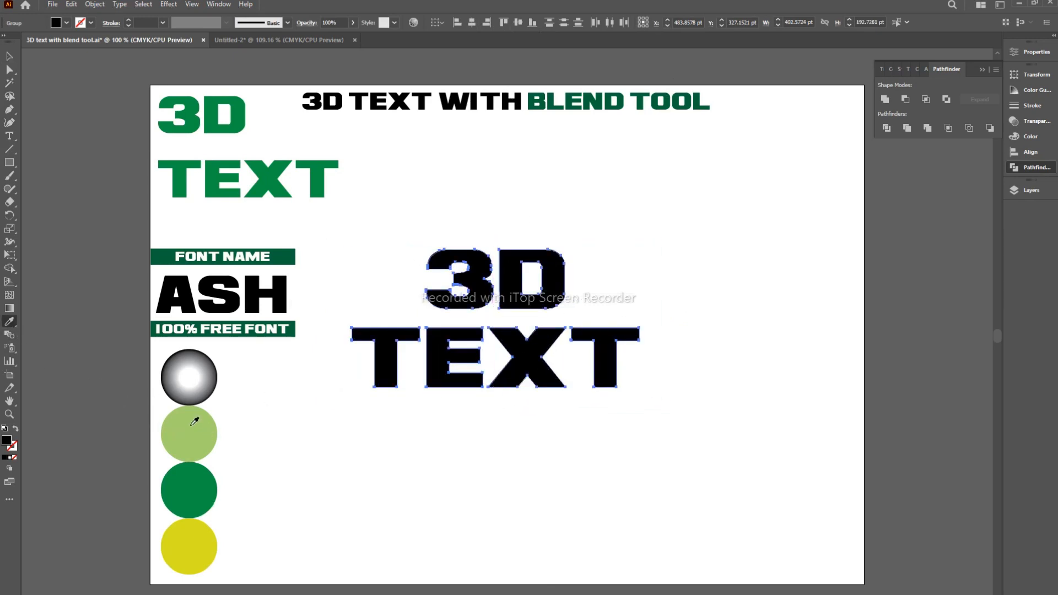
left_click(195, 422)
left_click(9, 56)
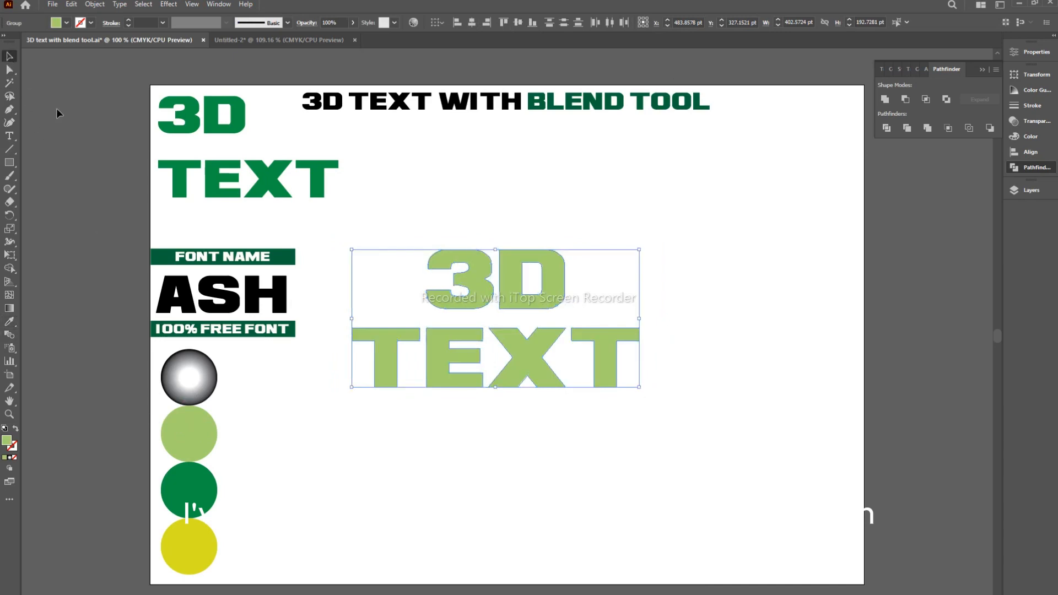
left_click(576, 465)
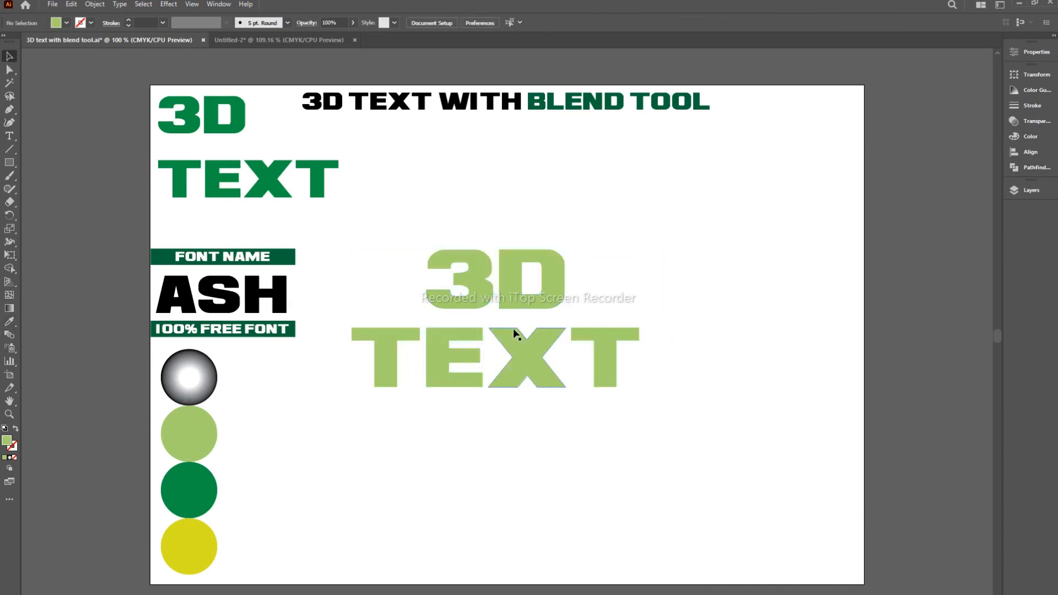
Step: Group the light green 3D and TEXT outlines into a single object
left_click_drag(399, 263, 633, 430)
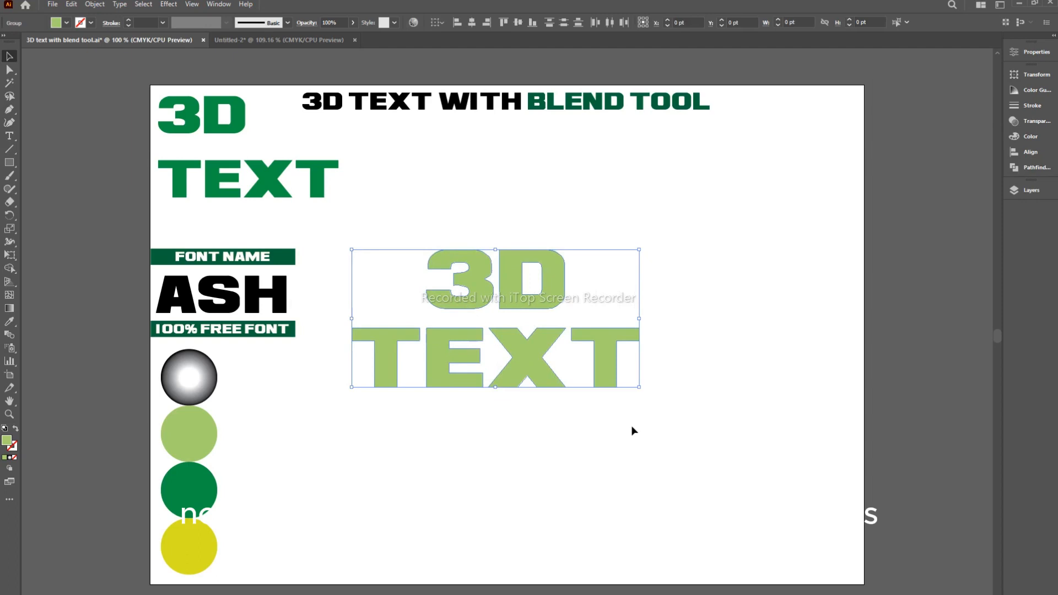
right_click(512, 311)
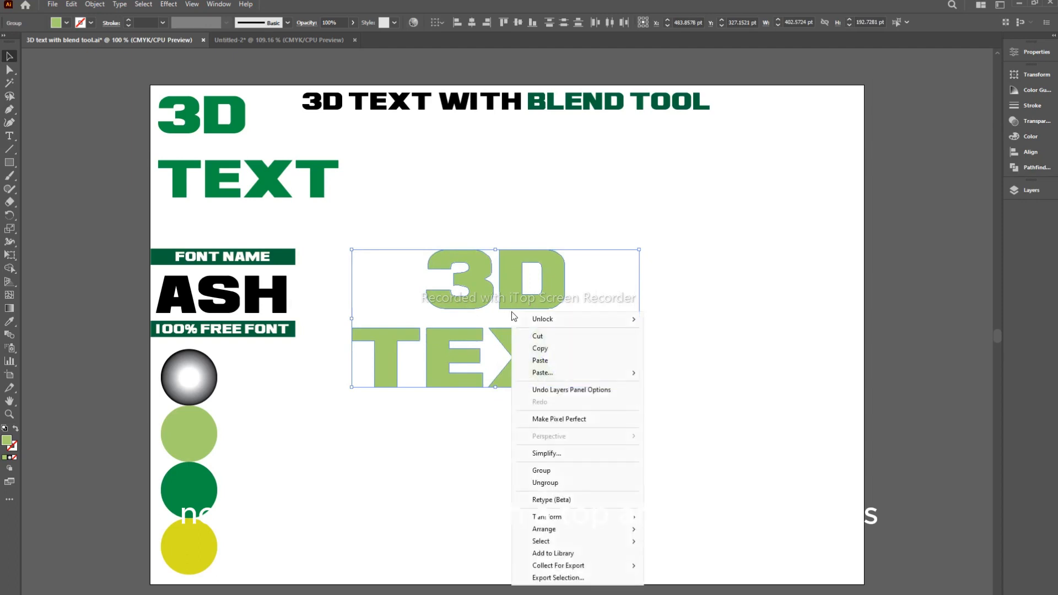
left_click(543, 470)
left_click(539, 460)
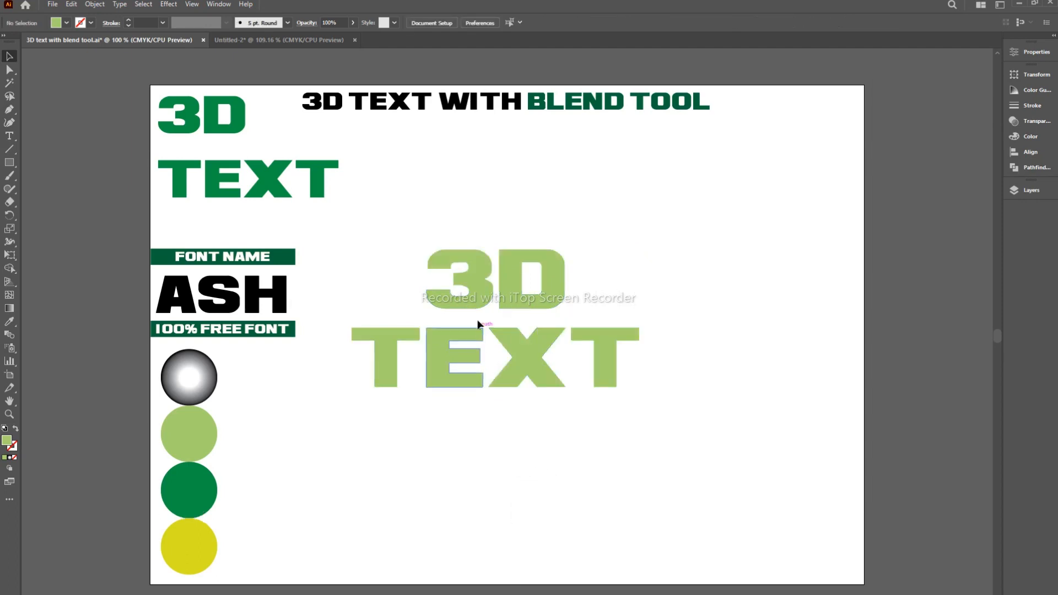
Step: Copy the grouped light green lettering and paste two duplicates in back of it at the same position
left_click(475, 307)
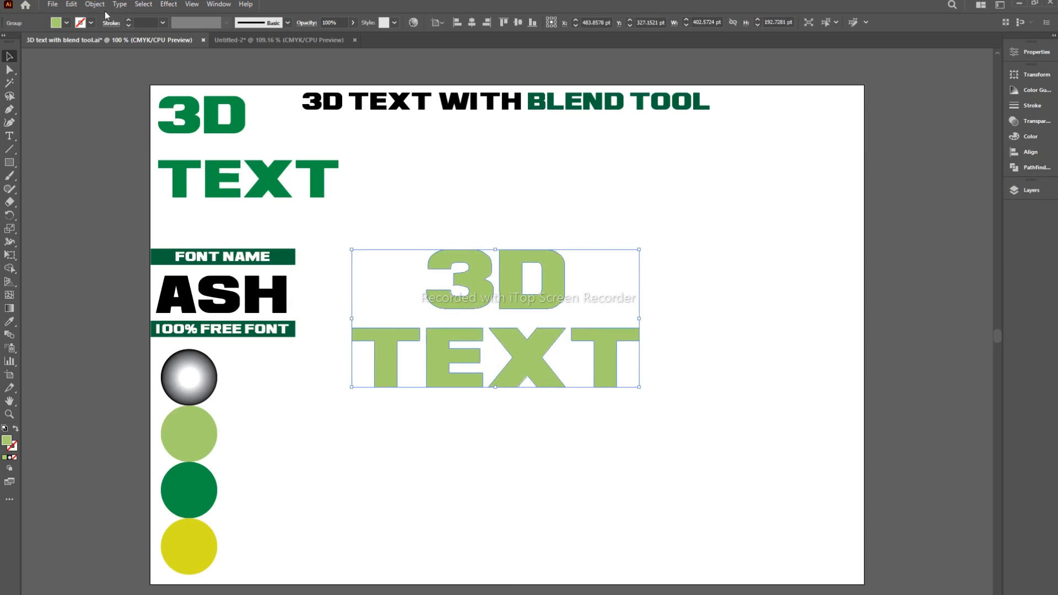
left_click(70, 4)
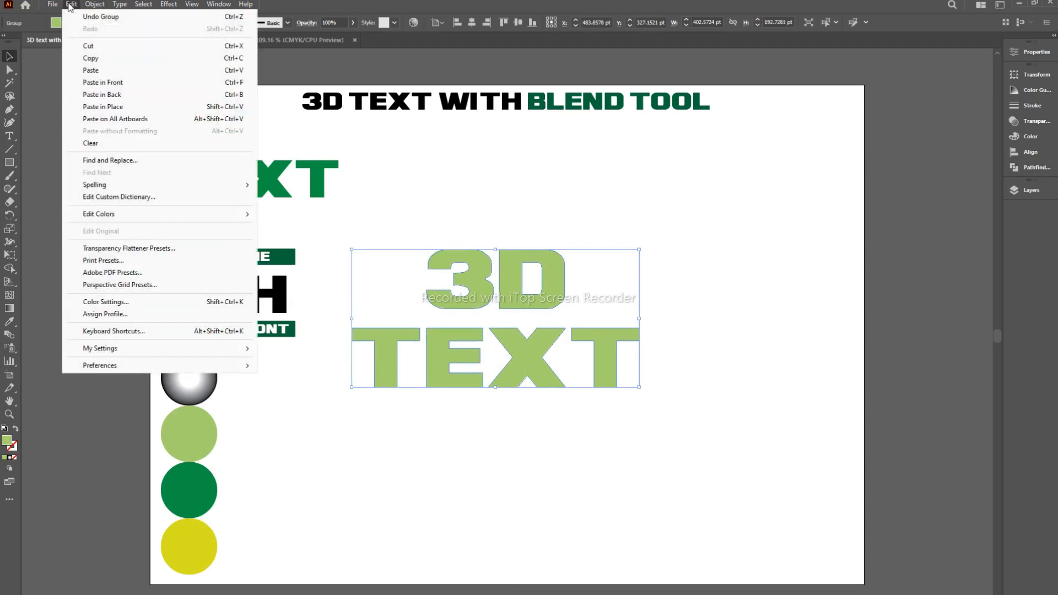
left_click(95, 59)
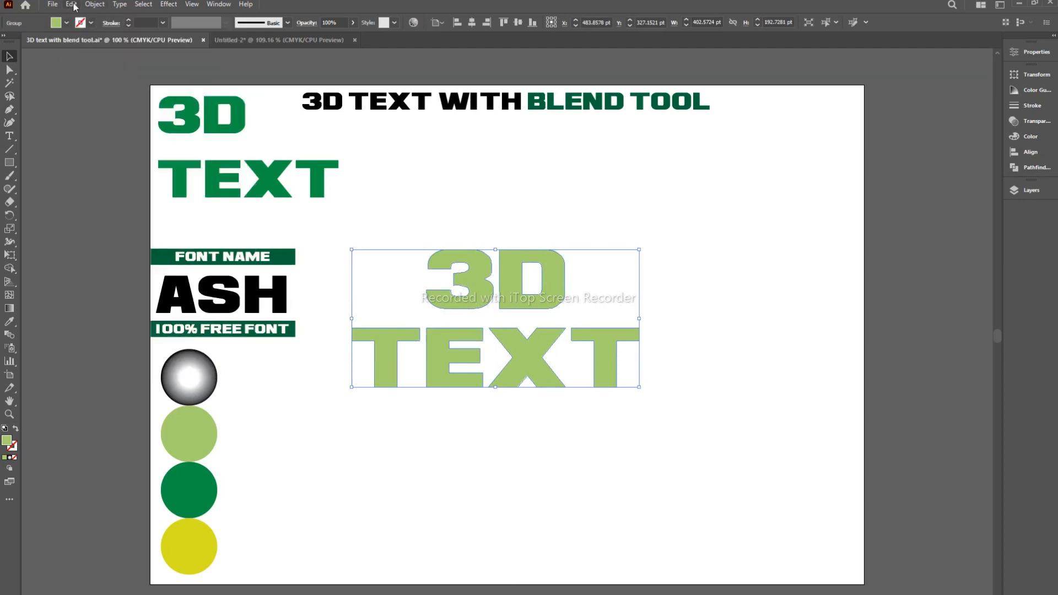
left_click(72, 5)
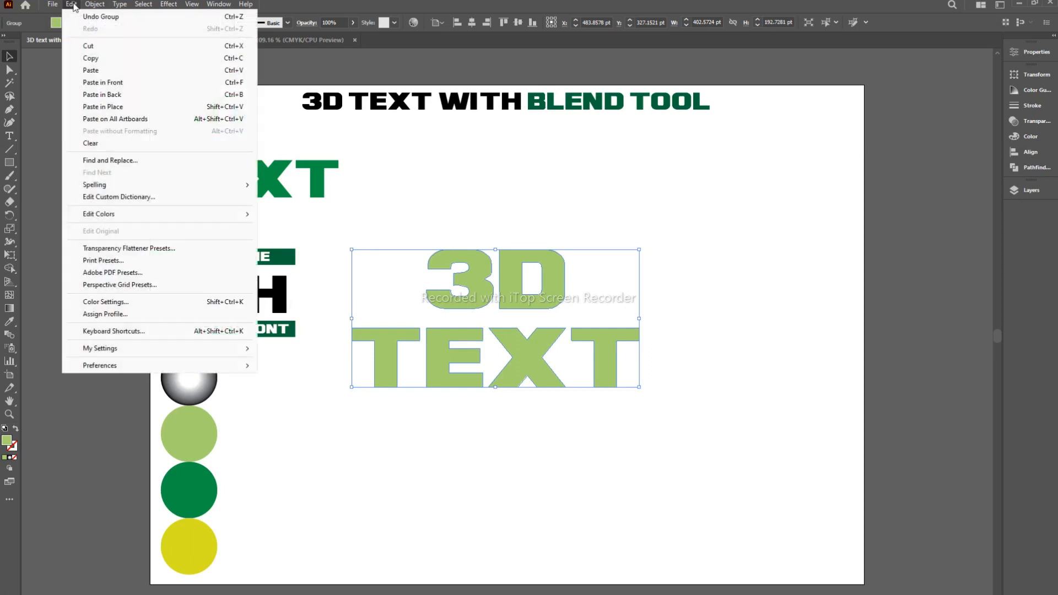
left_click(114, 95)
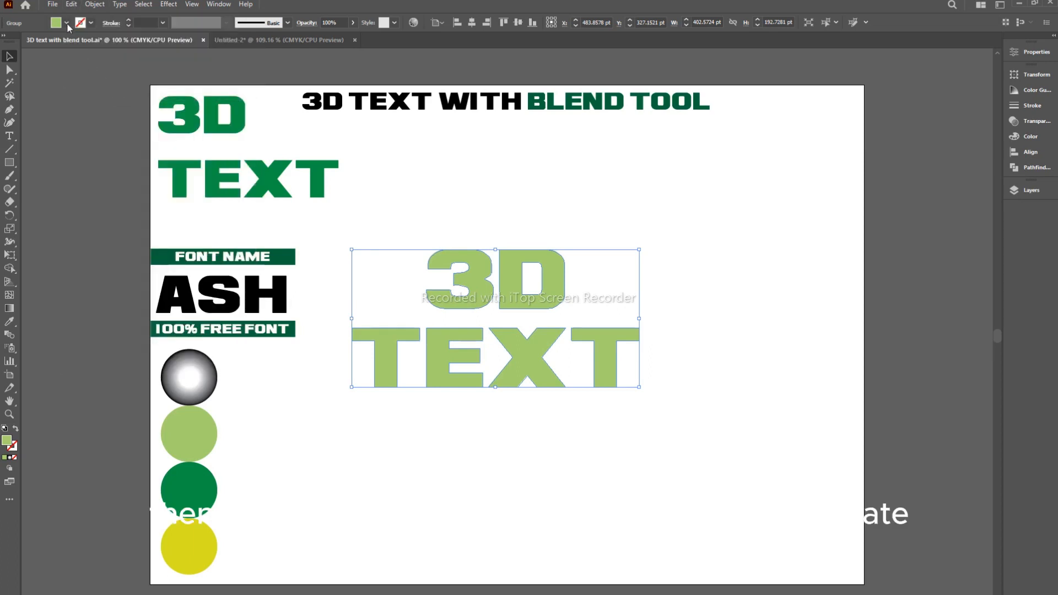
left_click(72, 5)
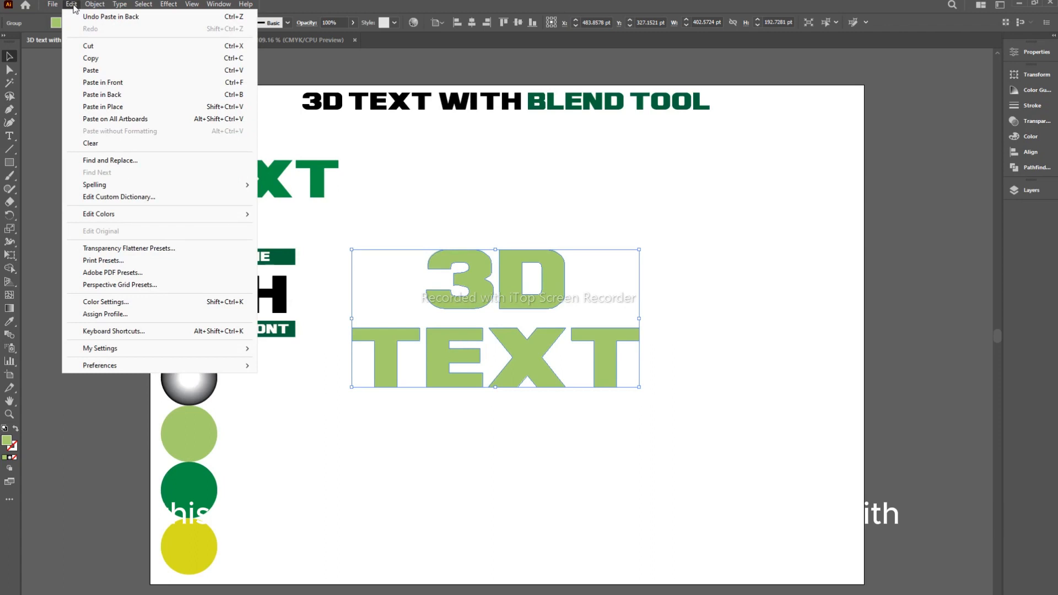
left_click(98, 60)
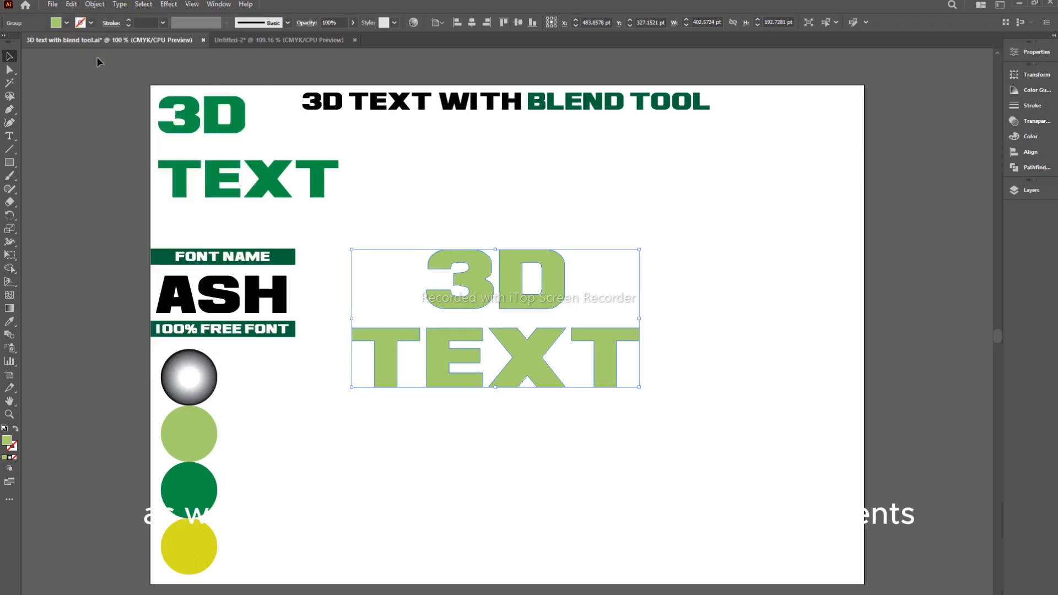
left_click(72, 4)
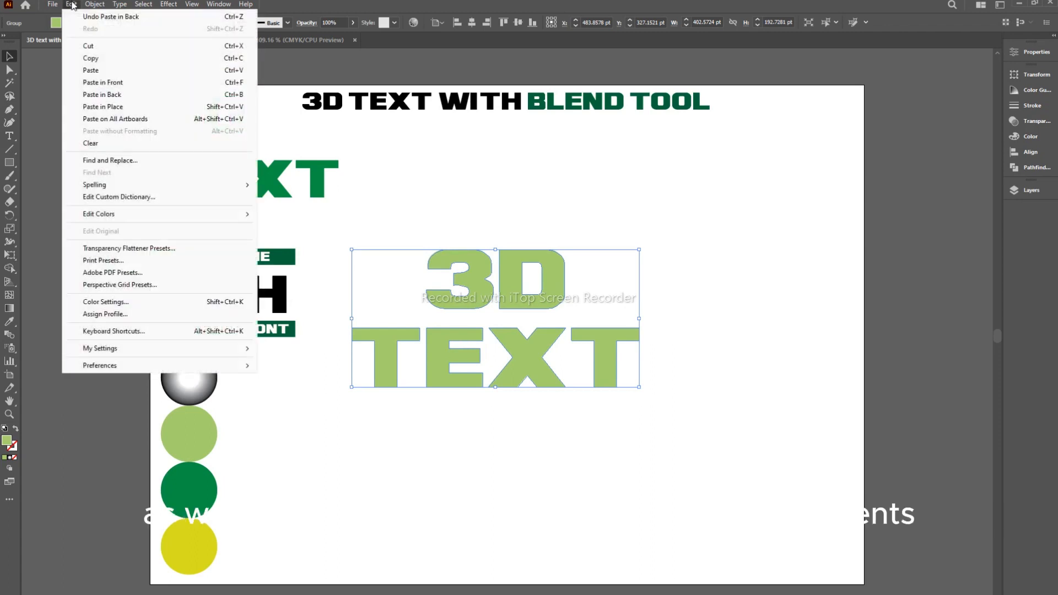
left_click(119, 96)
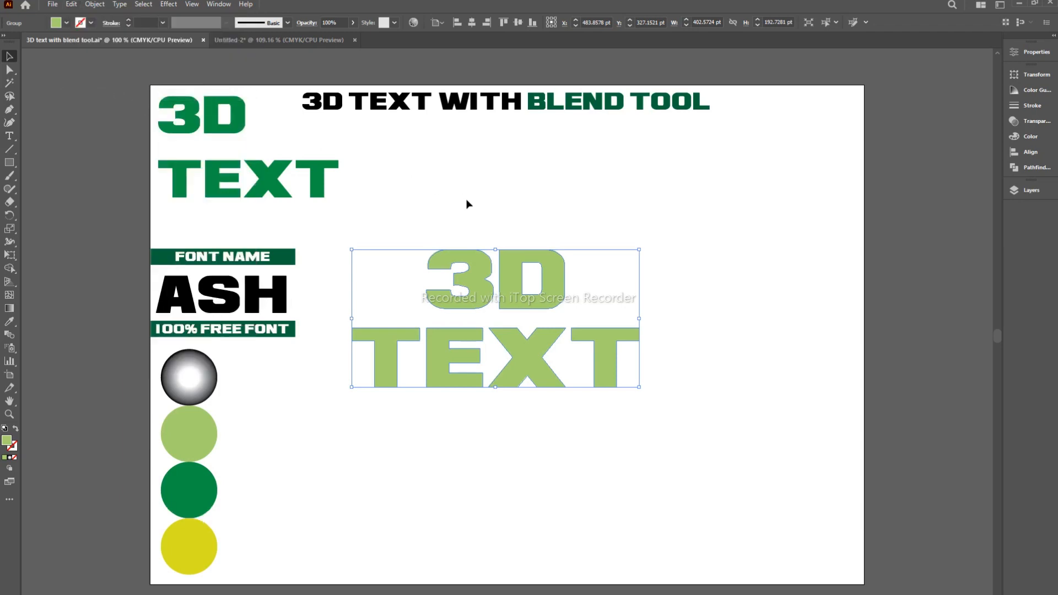
Step: Show the layer contents and move the topmost light green lettering off the stack, over the artboard's lower-right corner
left_click(516, 215)
left_click(1042, 191)
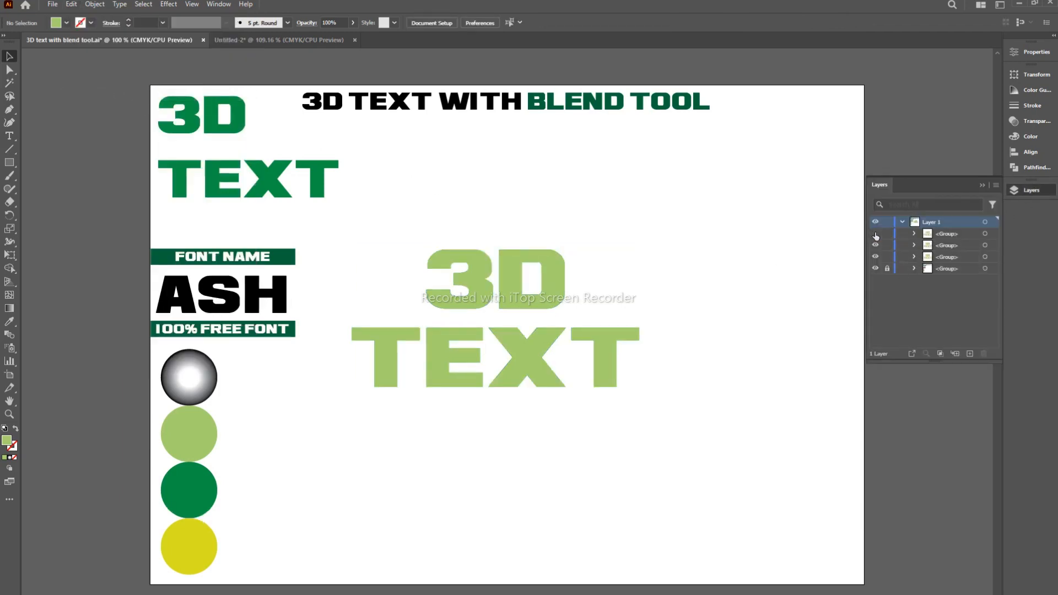
left_click_drag(475, 305, 845, 461)
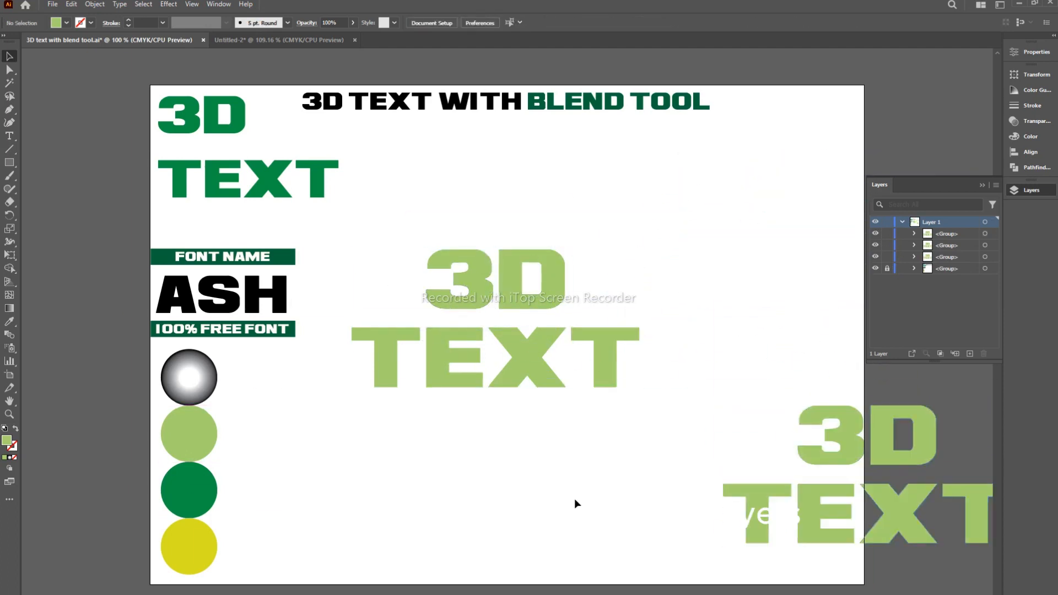
Step: Recolor the middle lettering copy with the dark green sampled from the dark green circle
left_click(481, 303)
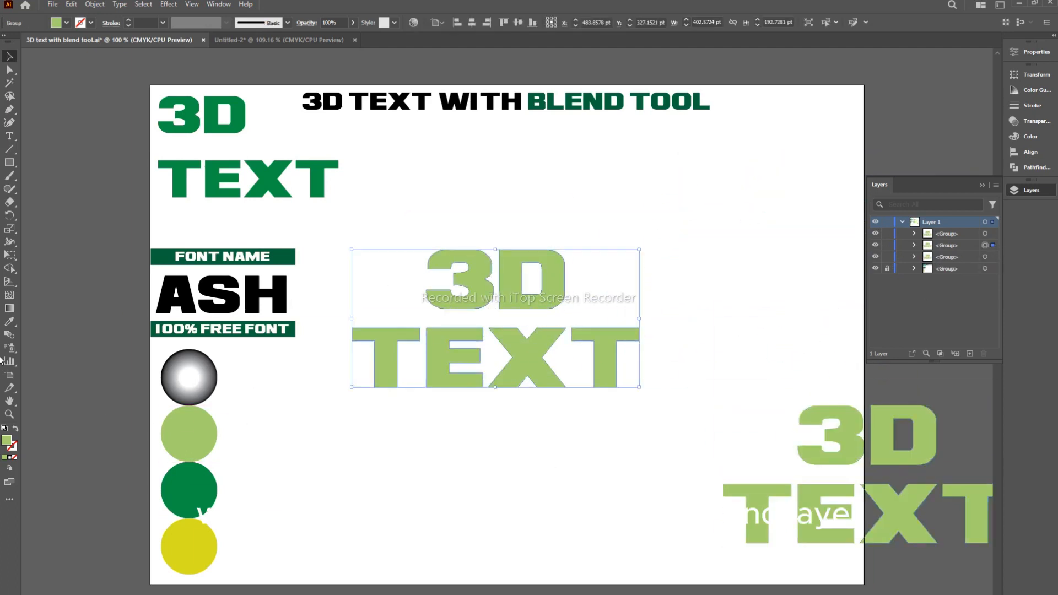
key("i")
left_click(196, 489)
key("v")
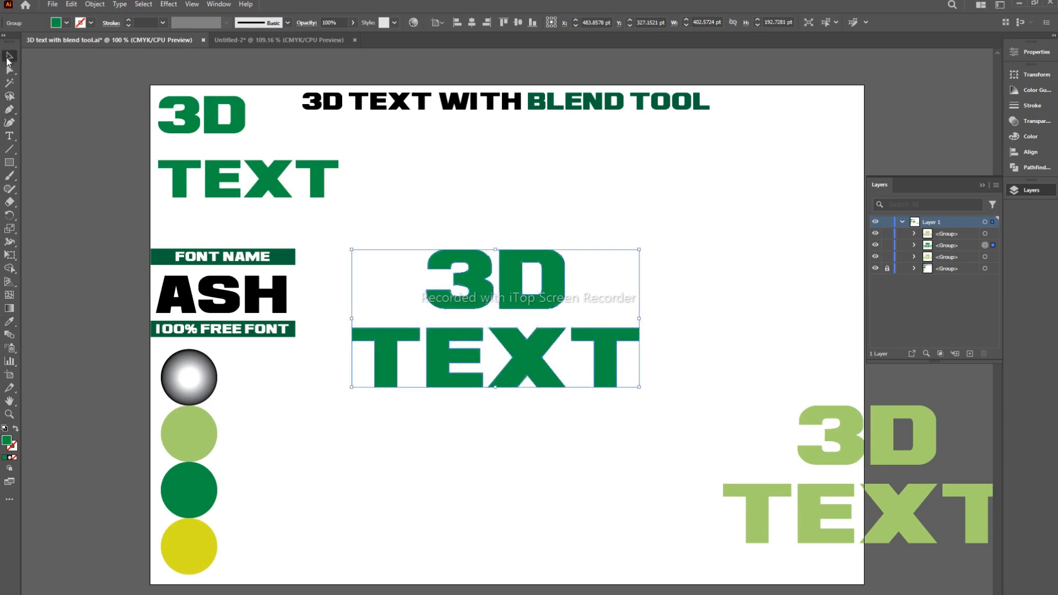
left_click(375, 454)
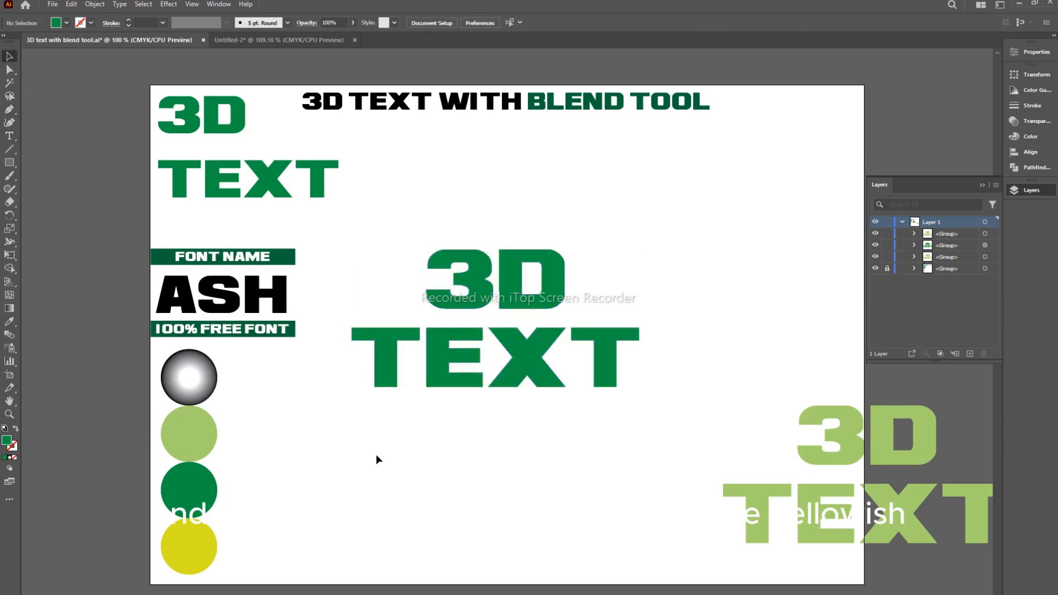
Step: Recolor the bottom lettering copy with the yellow sampled from the yellow circle
left_click(985, 257)
key("i")
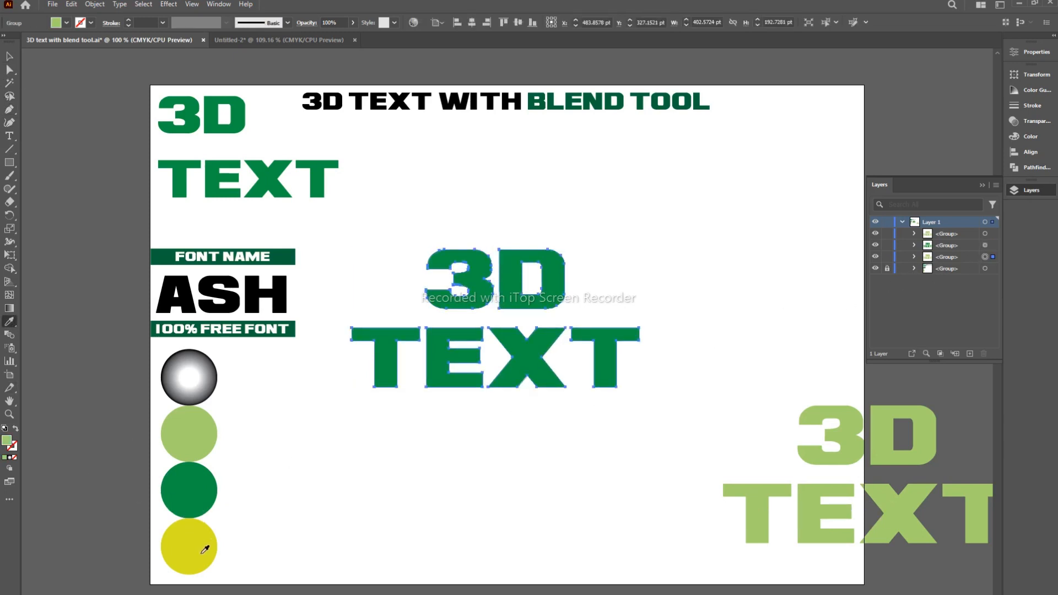
left_click(8, 59)
left_click(347, 448)
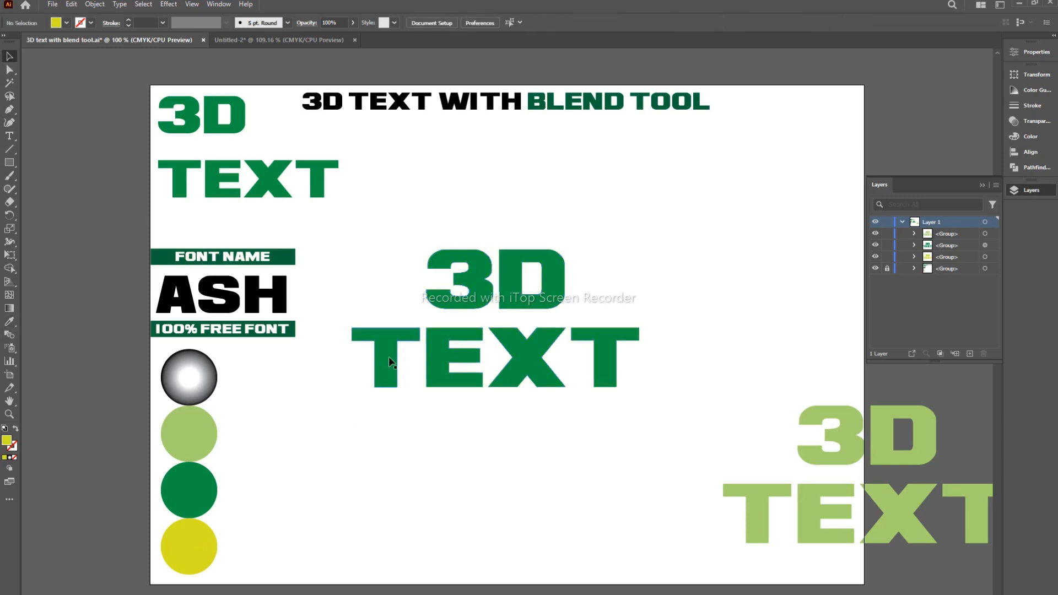
left_click_drag(395, 356, 492, 341)
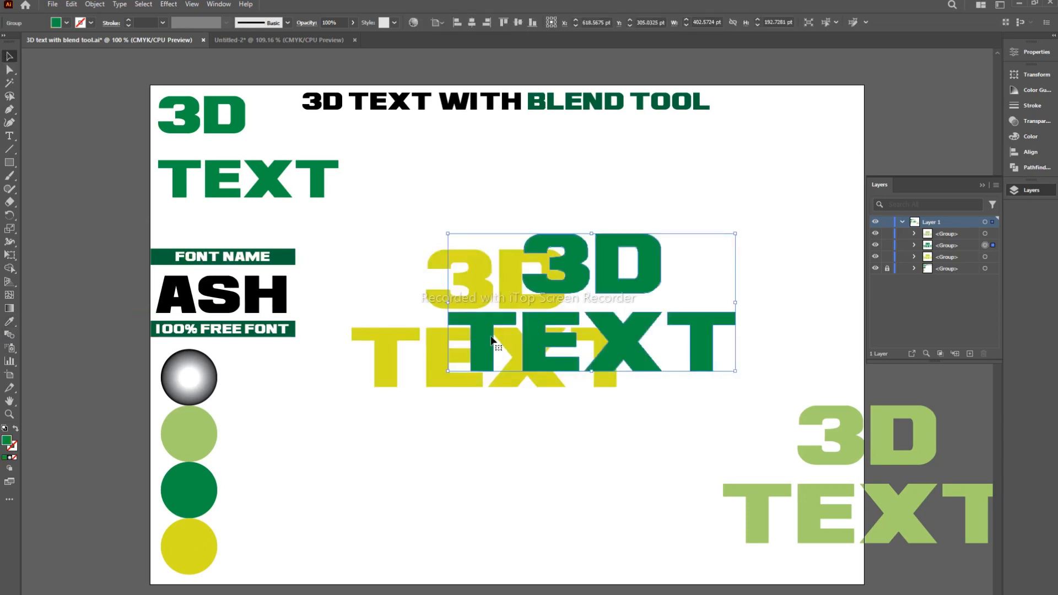
key("ctrl+z")
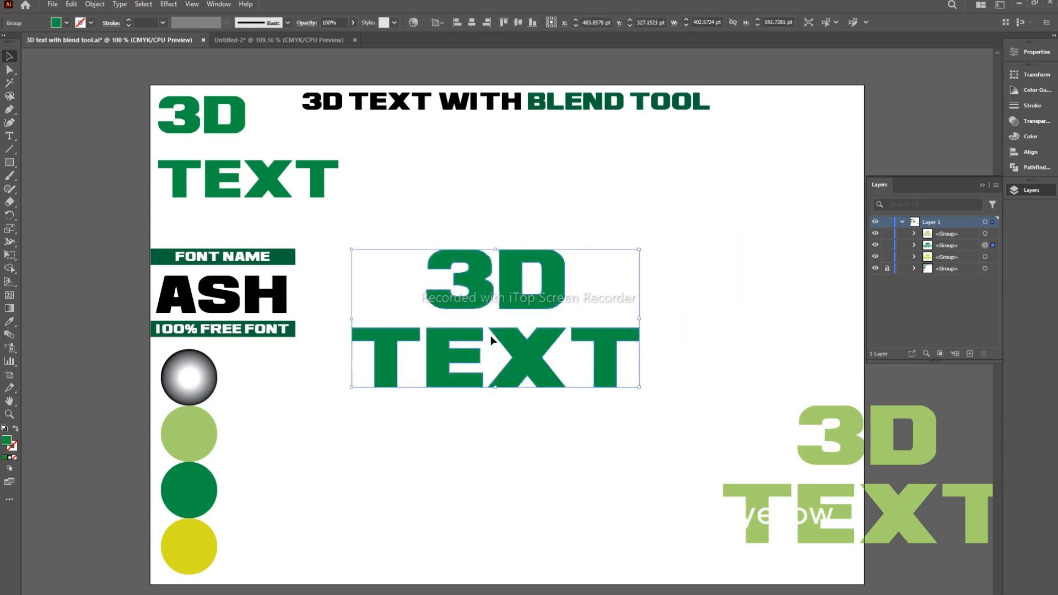
left_click(511, 462)
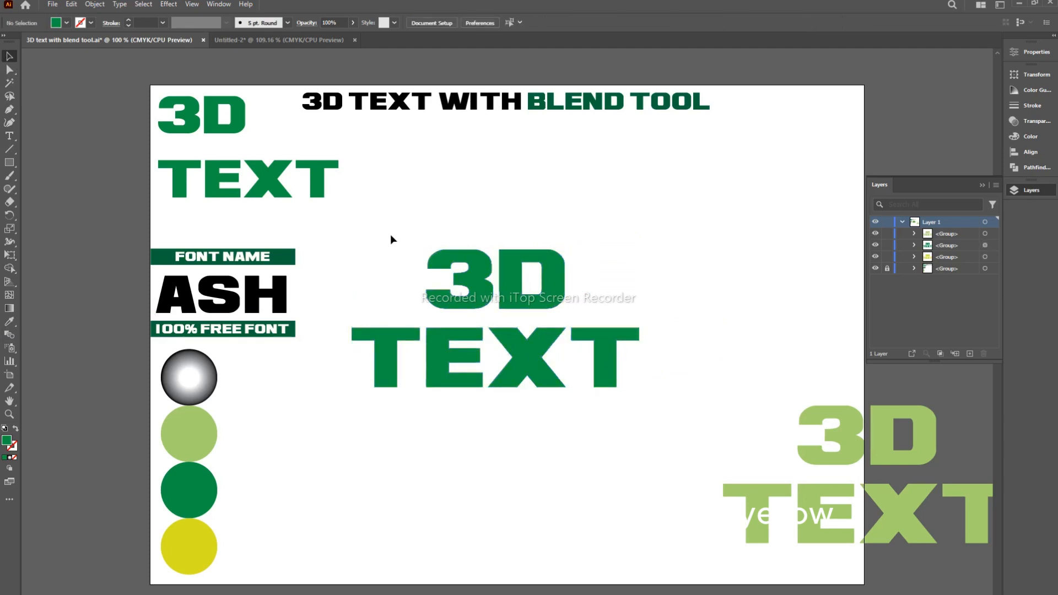
left_click_drag(416, 249, 477, 346)
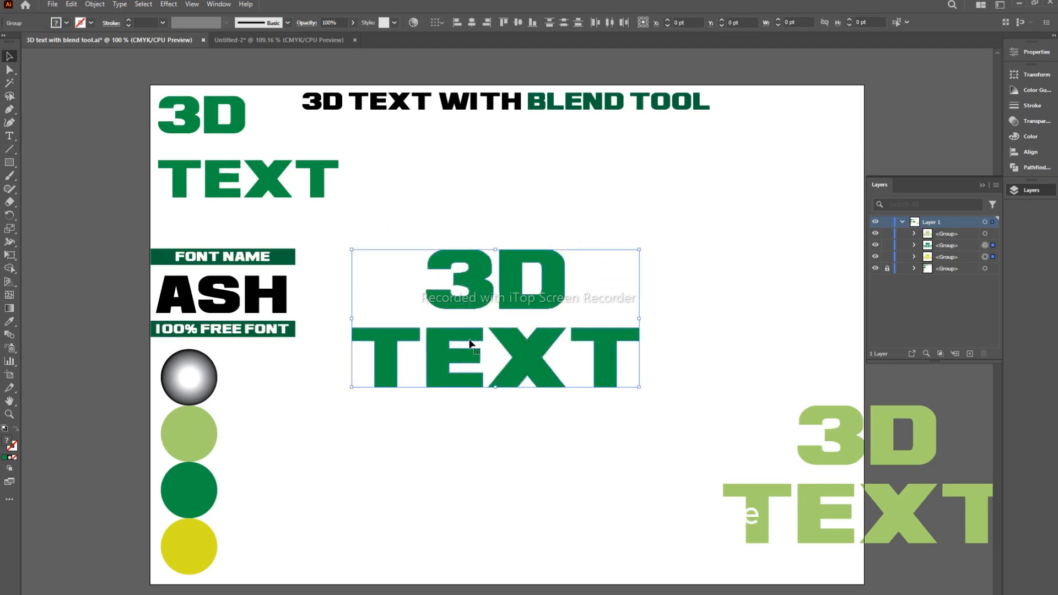
left_click(479, 421)
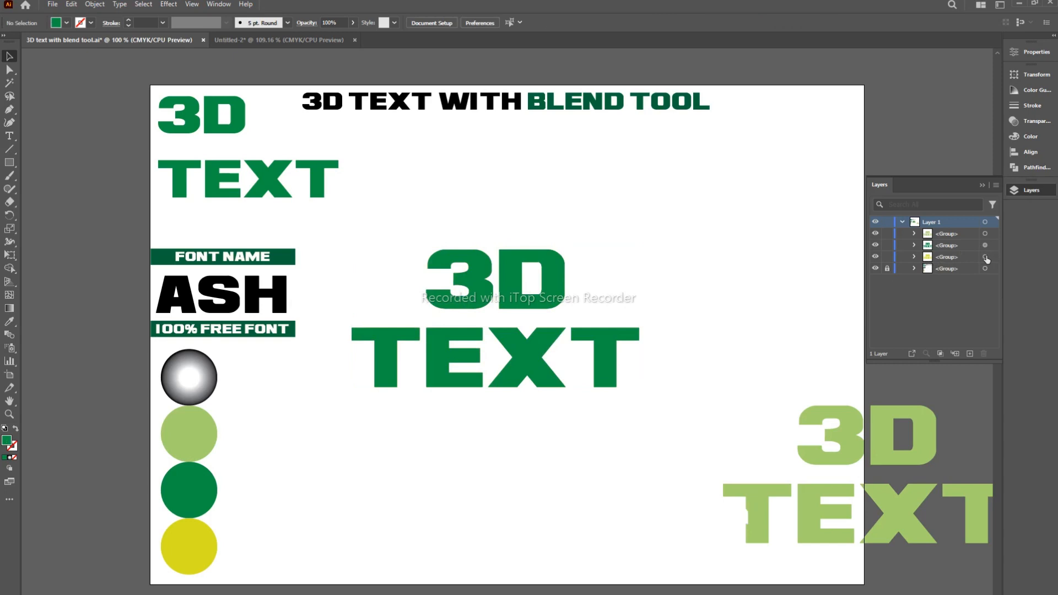
Step: Scale the yellow bottom lettering down proportionally about its centre to about 130 × 62 pt
left_click(985, 257)
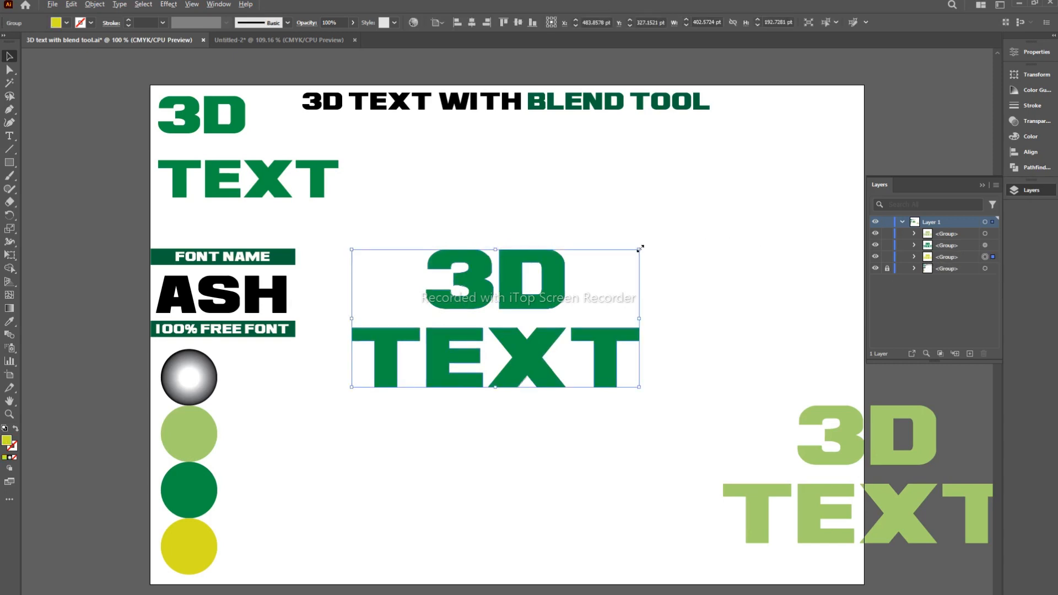
left_click_drag(640, 248, 543, 296)
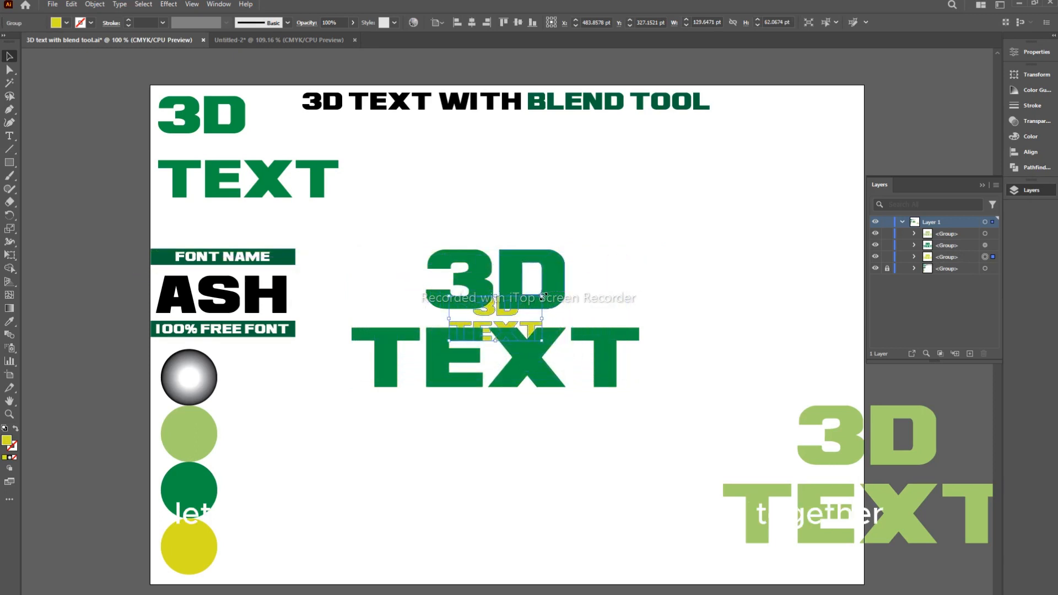
left_click(624, 272)
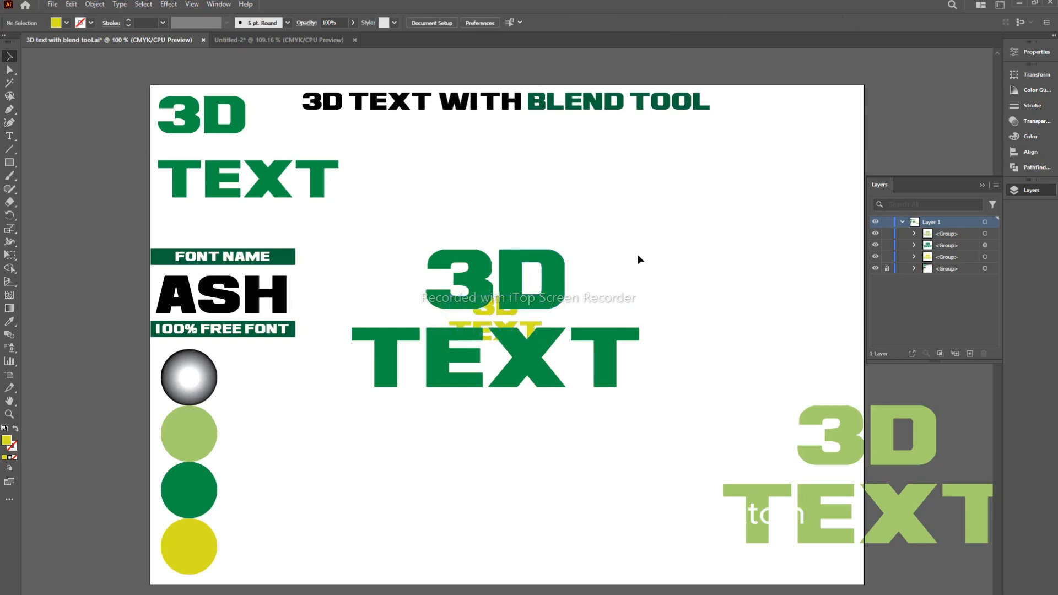
Step: Select the large dark green and small yellow lettering copies and make a blend from them
left_click_drag(414, 187, 620, 458)
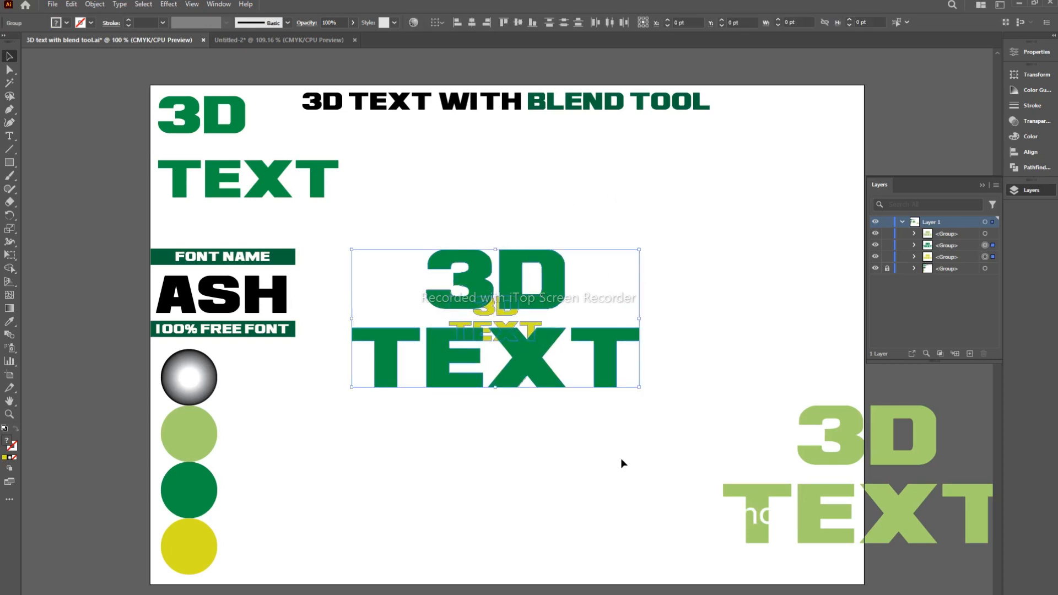
left_click(95, 6)
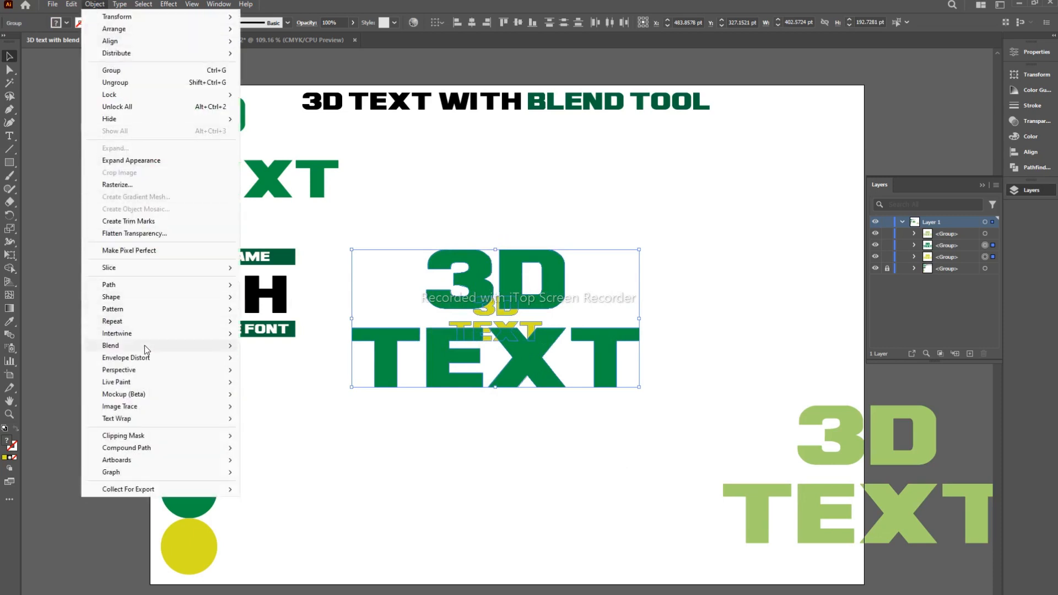
mouse_move(145, 345)
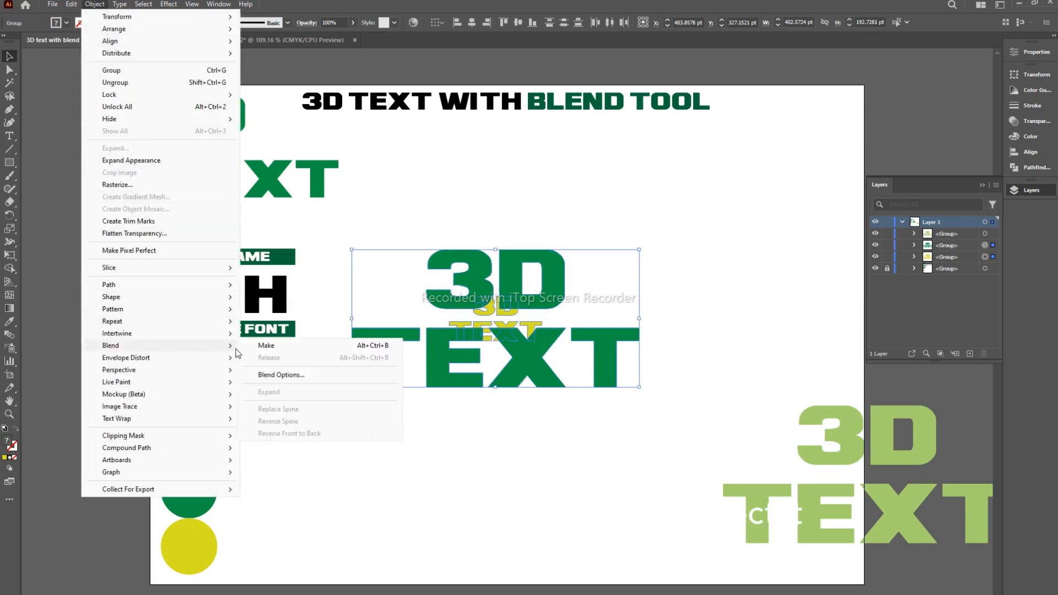
left_click(266, 345)
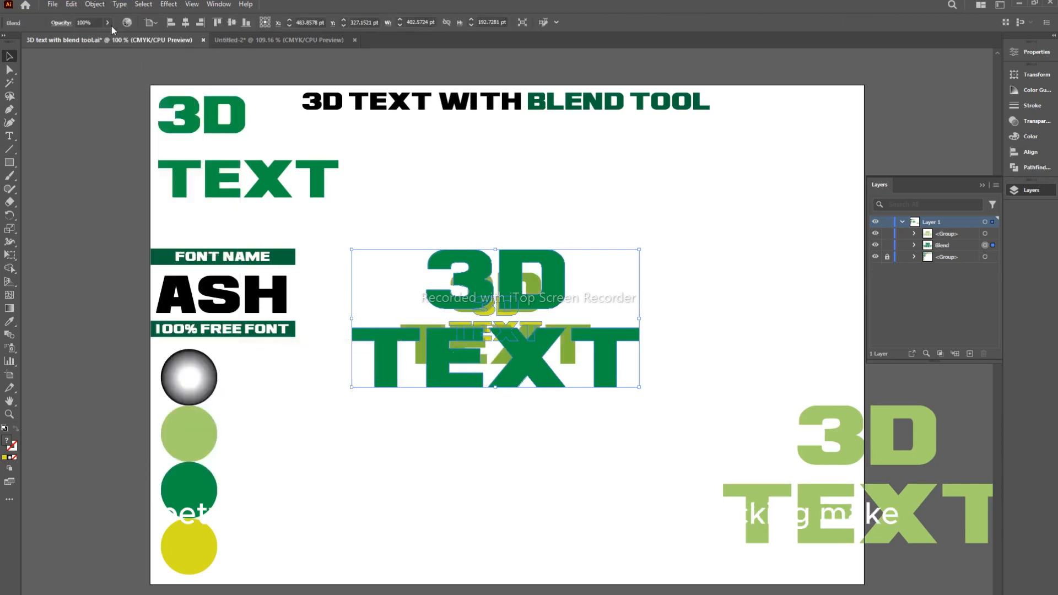
Step: Set the blend's spacing to Specified Steps with 100 steps
left_click(93, 4)
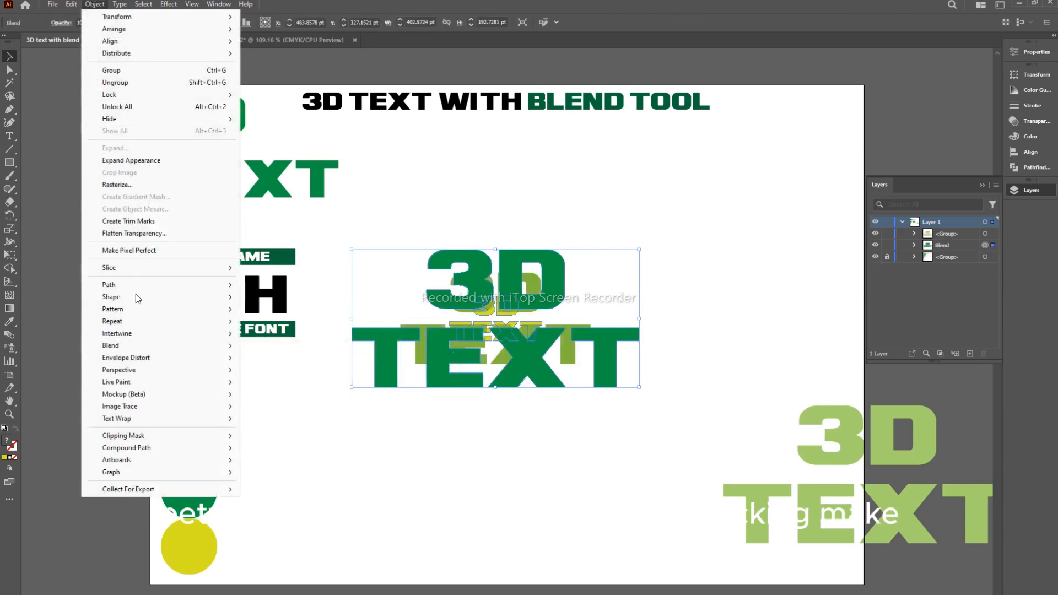
mouse_move(133, 347)
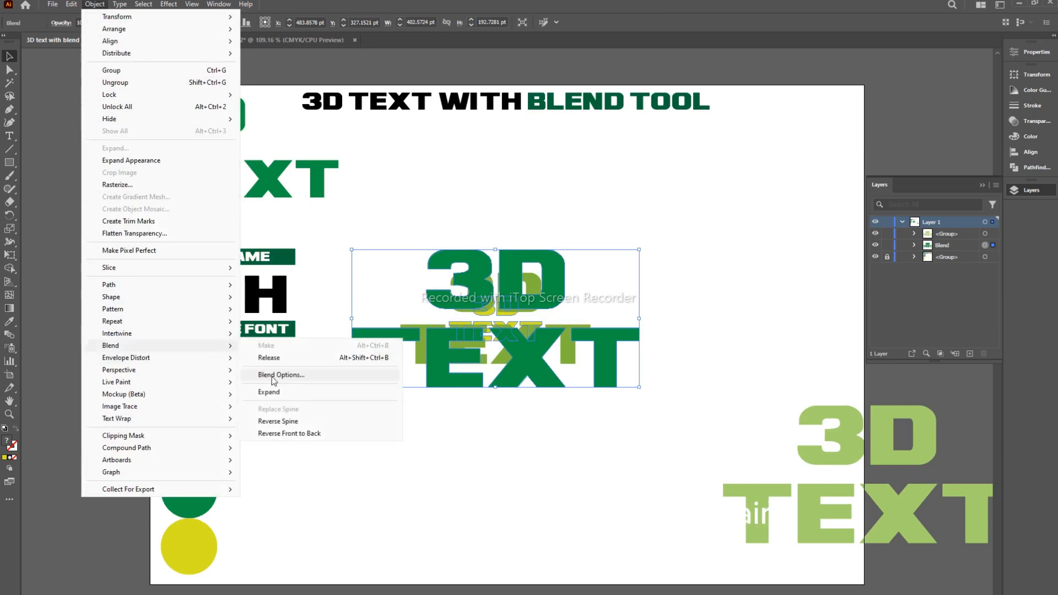
left_click(300, 378)
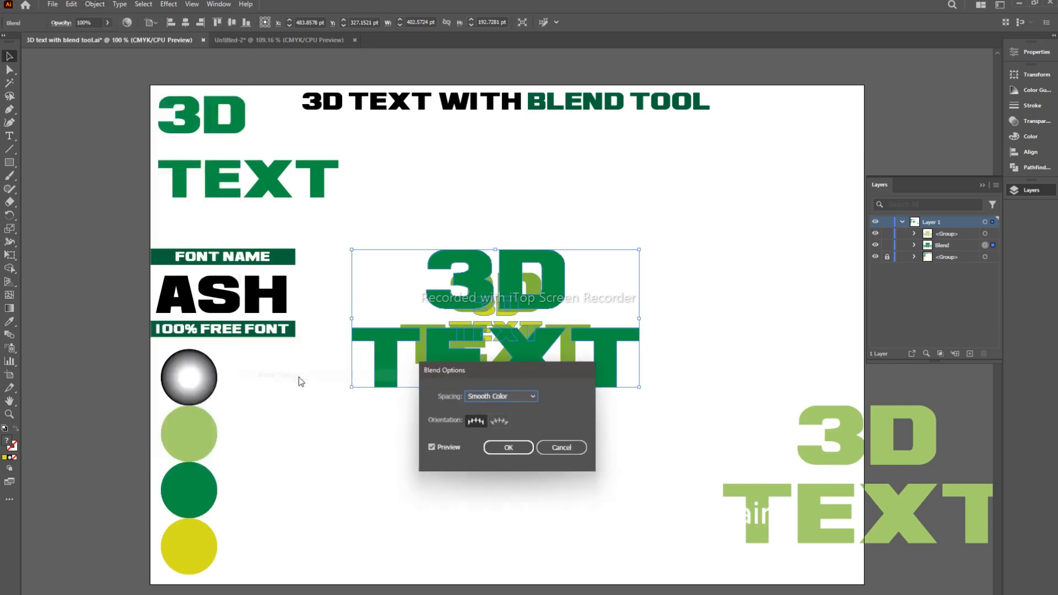
left_click_drag(523, 375, 523, 407)
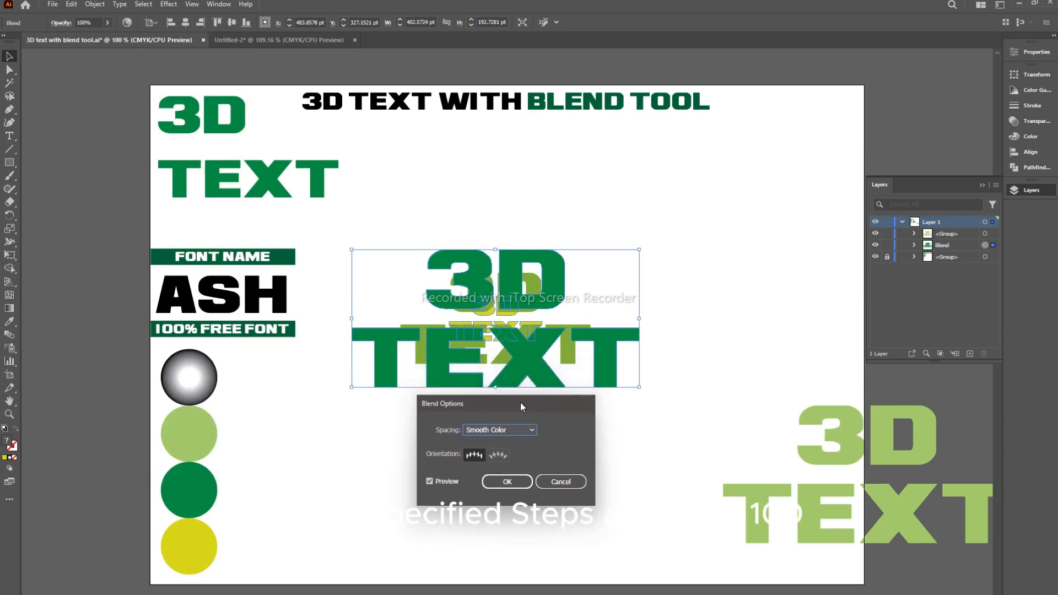
left_click(512, 432)
left_click(517, 455)
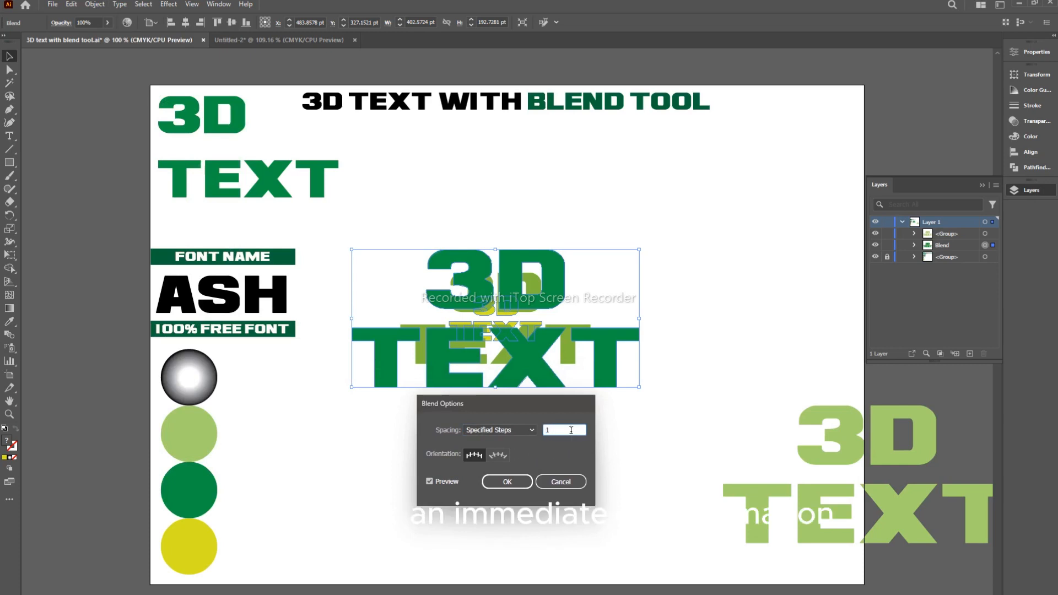
key("shift+Up")
key("shift+Up")
key("shift+Up")
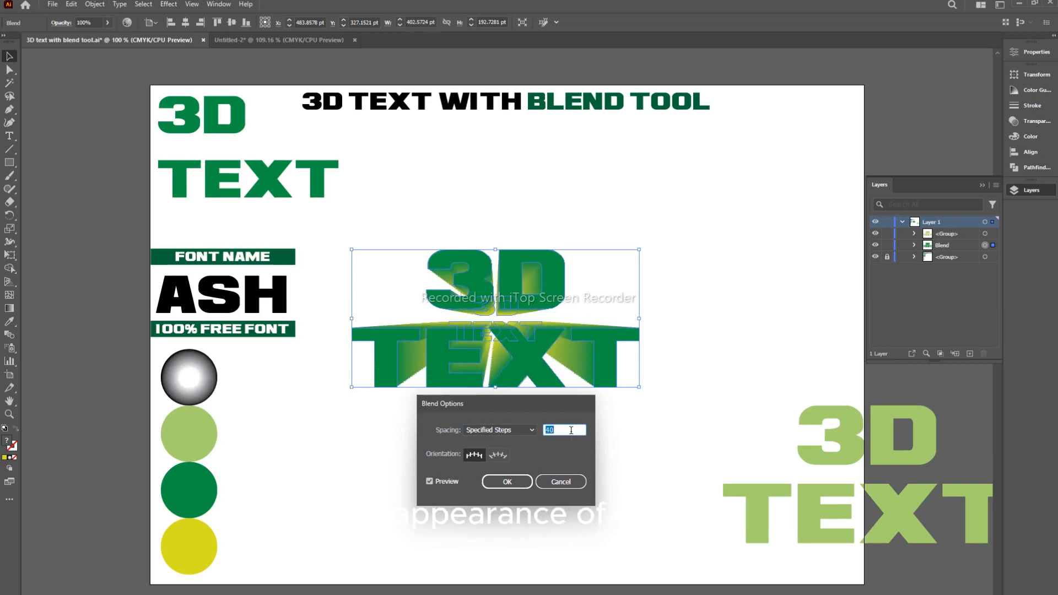
key("shift+Up")
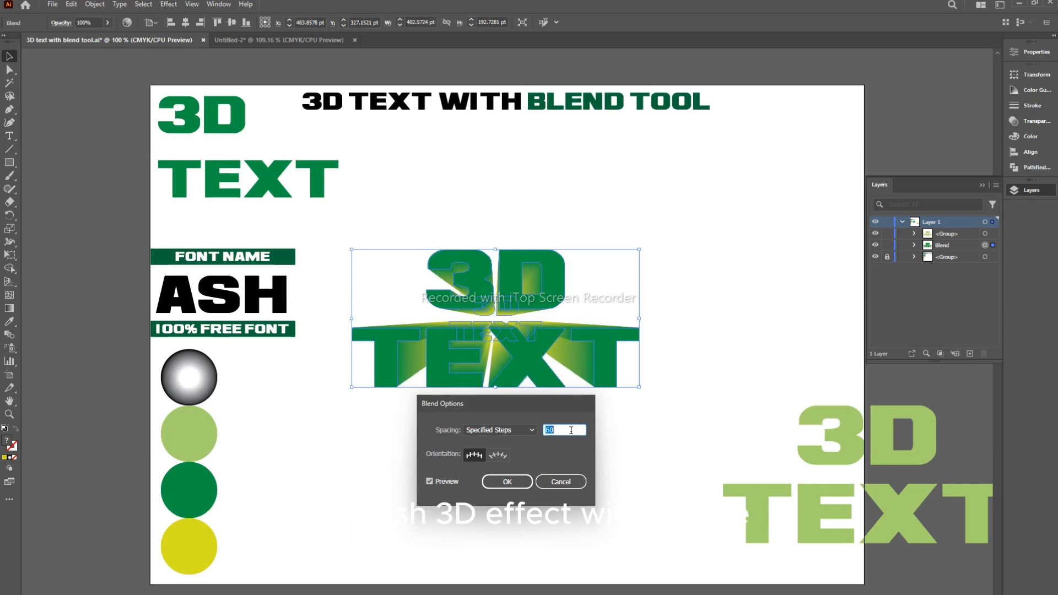
key("shift+Up")
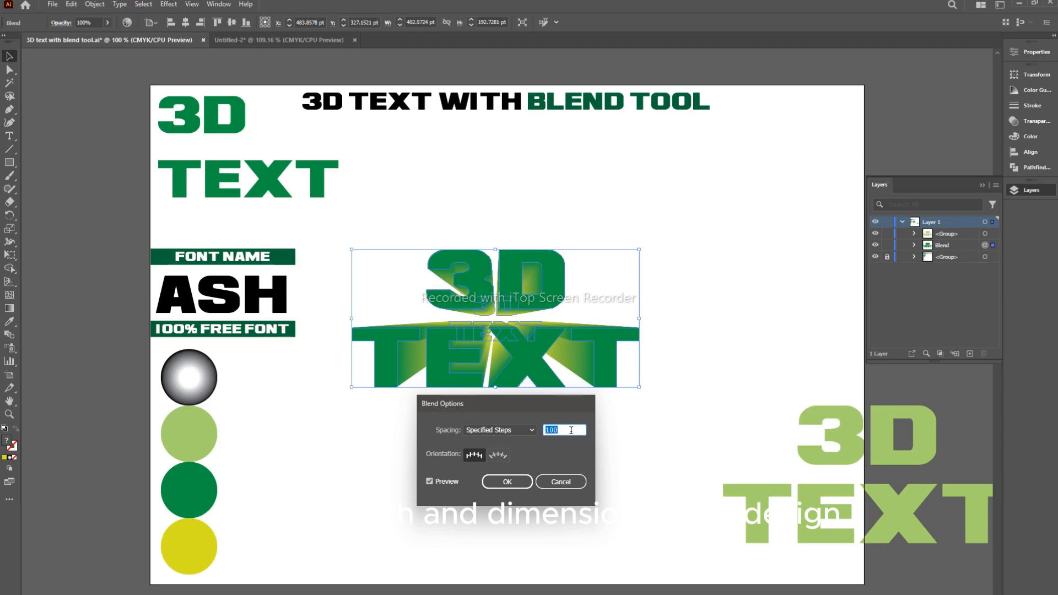
left_click(504, 482)
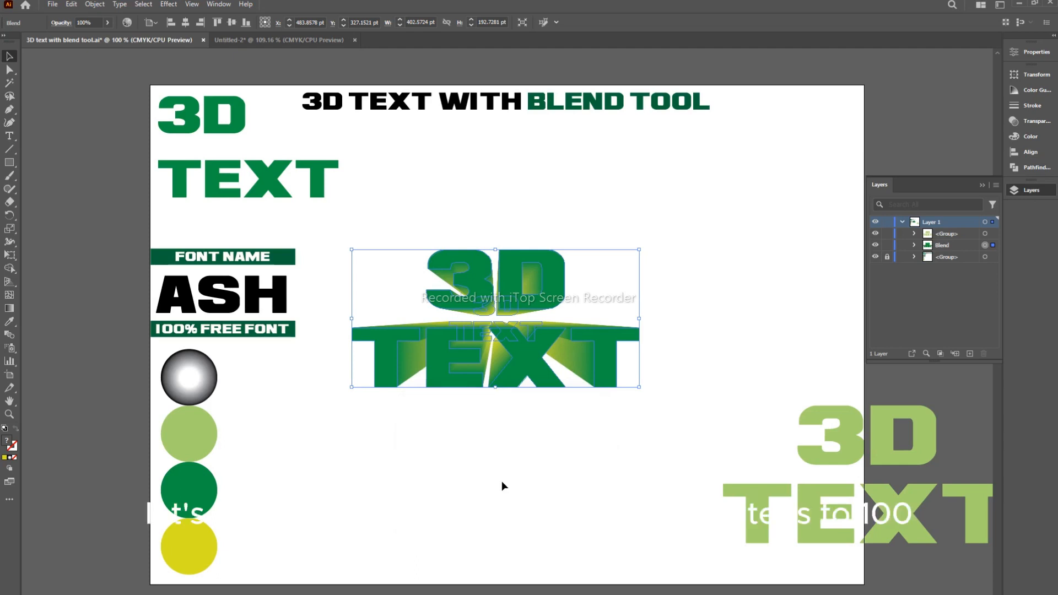
Step: Move the light green lettering from the artboard's lower-right corner onto the front face of the blend
left_click(501, 452)
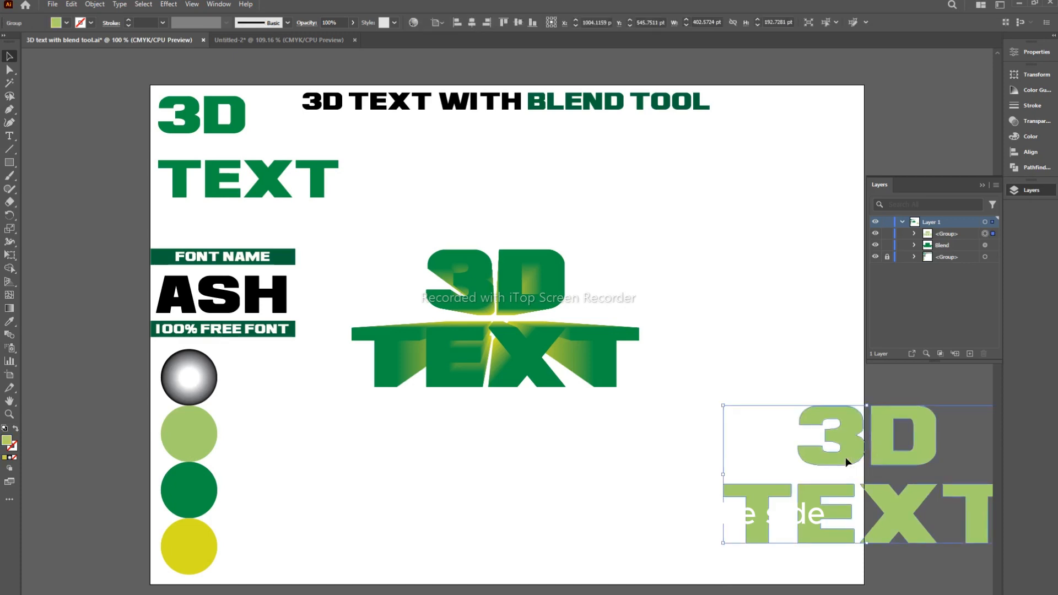
left_click_drag(842, 458, 472, 301)
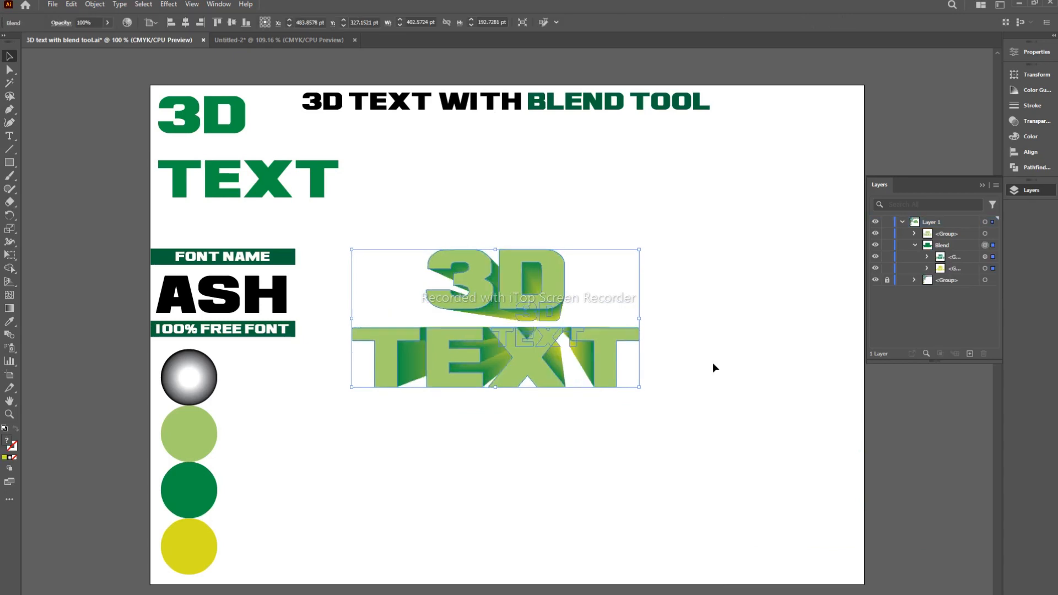
left_click(712, 362)
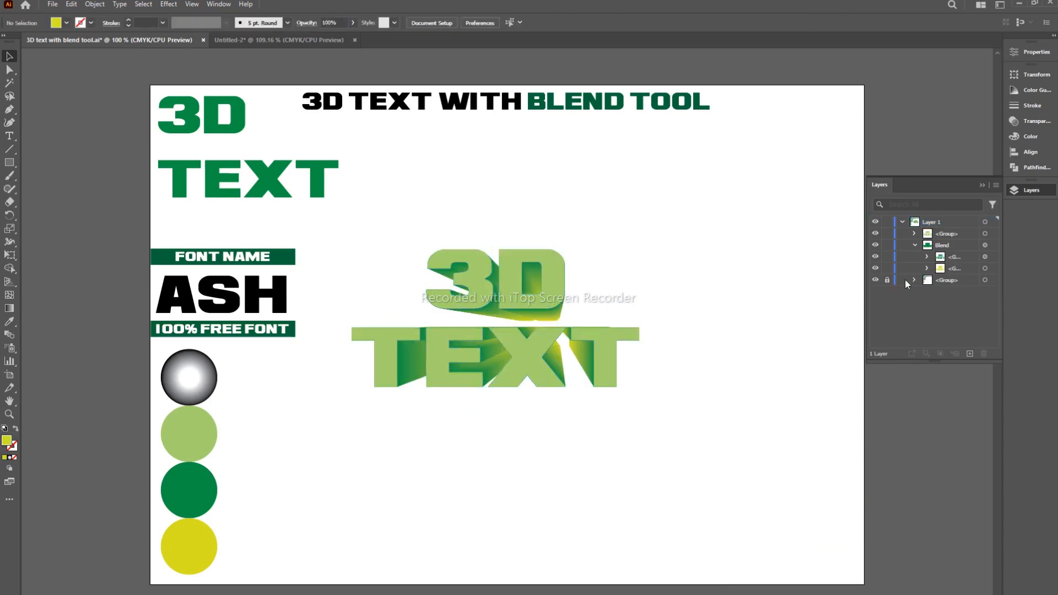
Step: Move the blend's yellow back copy below the lettering, roughly centred, so the extrusion runs downward
left_click(985, 268)
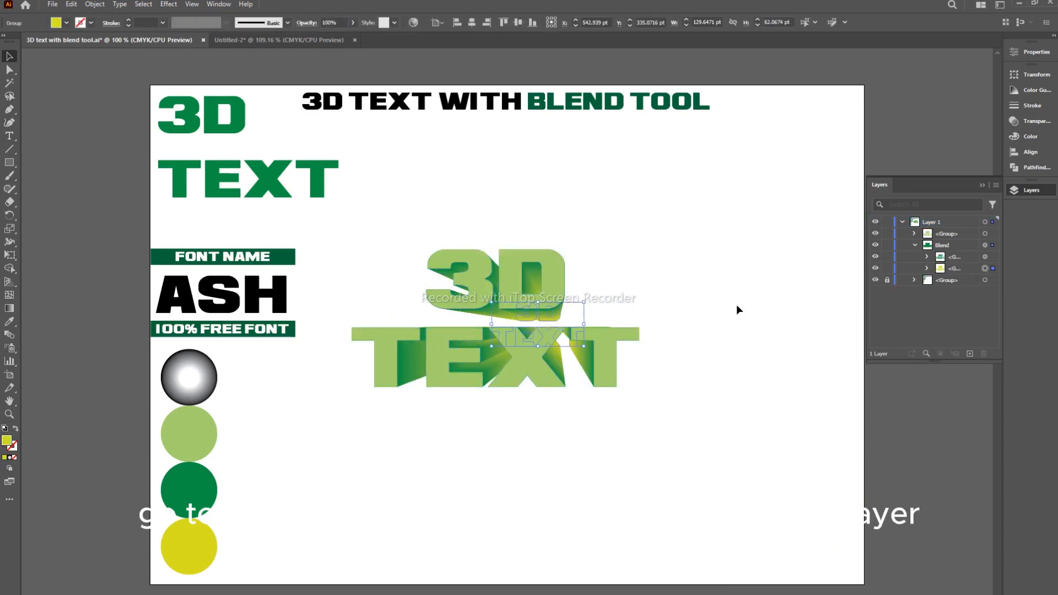
left_click_drag(544, 320, 496, 426)
left_click(942, 470)
left_click(976, 573)
left_click(964, 512)
left_click(985, 269)
left_click_drag(672, 428, 512, 440)
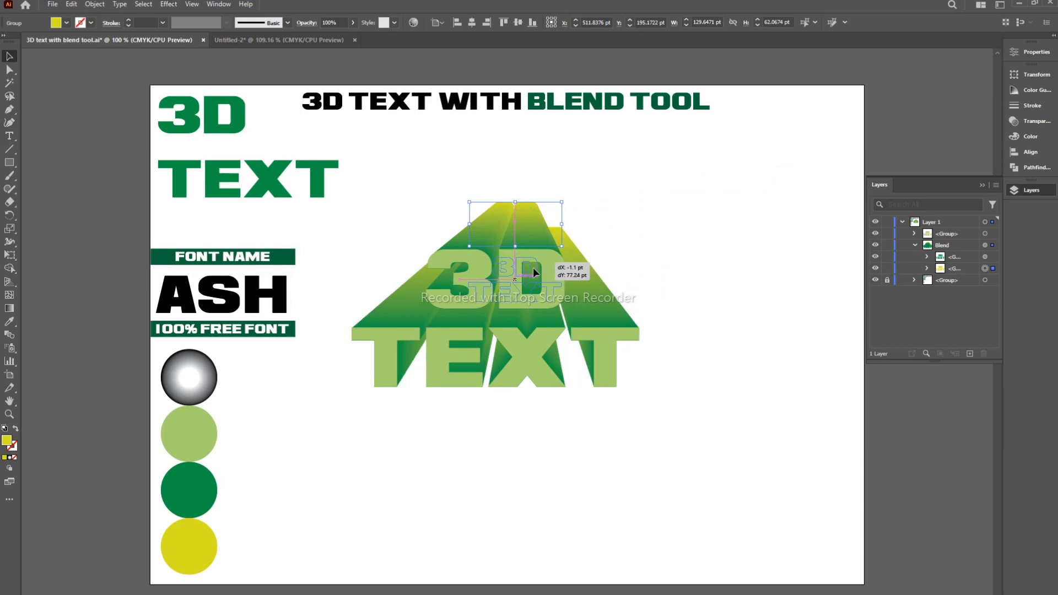
left_click(608, 452)
left_click(985, 270)
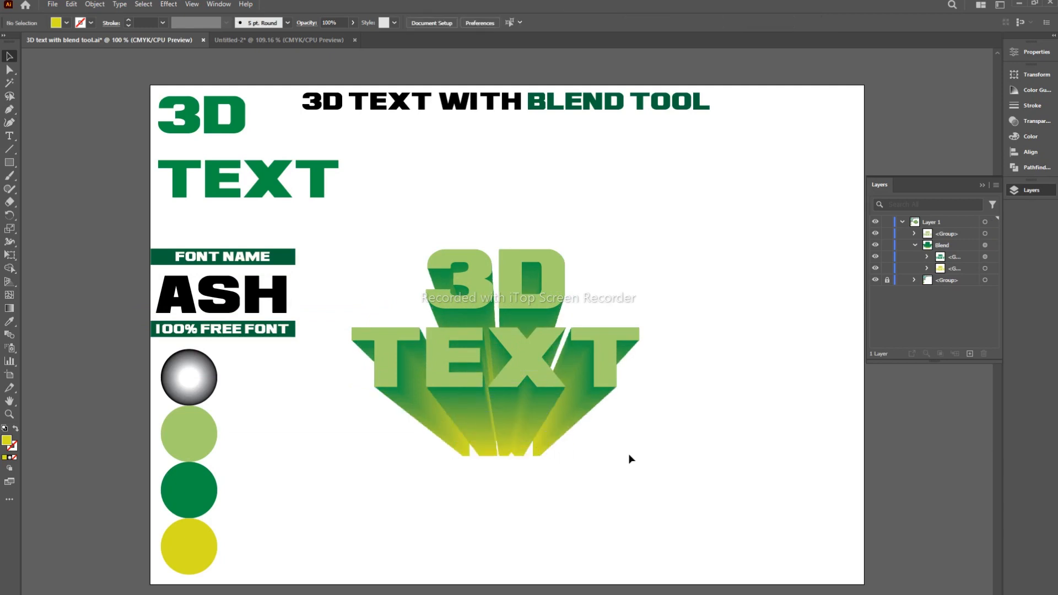
Step: Duplicate the light green front lettering in place and fill the copy with a white-to-black radial gradient
left_click(538, 305)
left_click(71, 4)
left_click(98, 95)
left_click(9, 457)
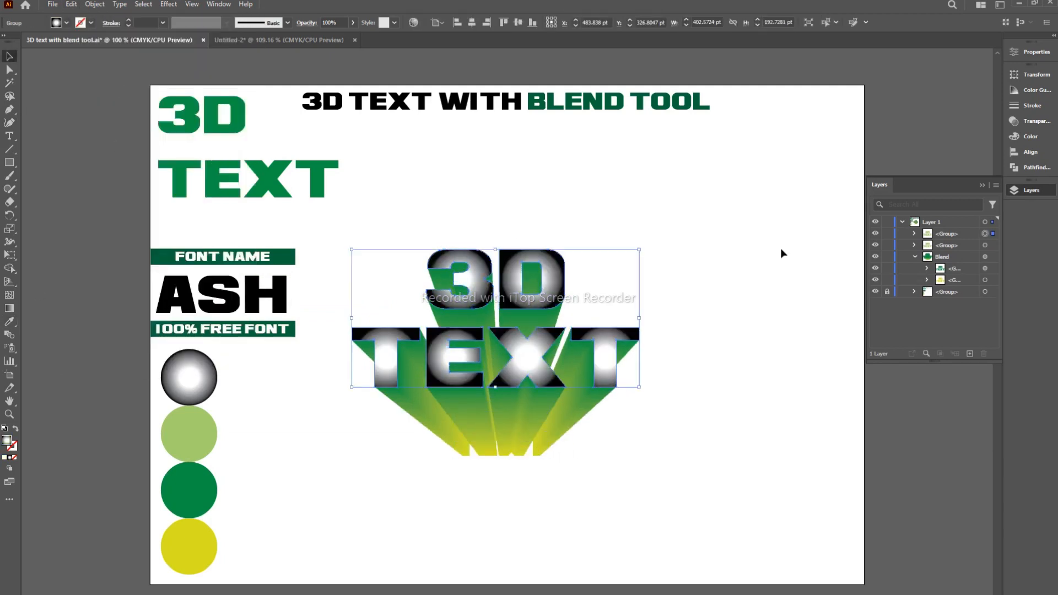
Step: Set the gradient lettering's blending mode to Hard Light and its opacity to 8%
left_click(1030, 120)
left_click(986, 85)
left_click_drag(987, 100, 950, 100)
left_click(904, 86)
left_click(913, 115)
left_click(902, 86)
left_click(902, 164)
left_click(986, 86)
left_click(902, 87)
left_click(900, 207)
left_click(986, 86)
left_click(689, 229)
Step: Redraw the gradient across the front lettering with the Gradient tool and keep its type radial
left_click(538, 299)
key("g")
left_click_drag(494, 258, 499, 325)
mouse_move(497, 300)
left_mouse_down()
mouse_move(498, 360)
mouse_move(444, 343)
left_mouse_up()
double_click(9, 310)
left_click_drag(396, 317, 326, 374)
left_click(347, 404)
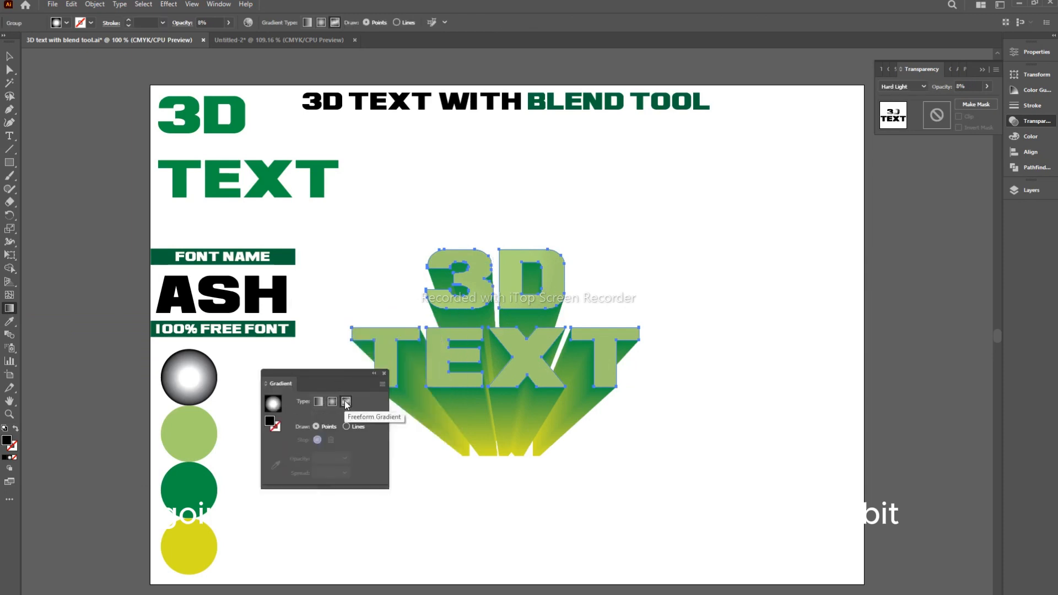
left_click(334, 402)
left_click(381, 375)
Step: Set the gradient lettering's opacity to 50% and try other blending modes on it
left_click(10, 56)
left_click(309, 461)
left_click(526, 347)
left_click(987, 87)
left_click(965, 100)
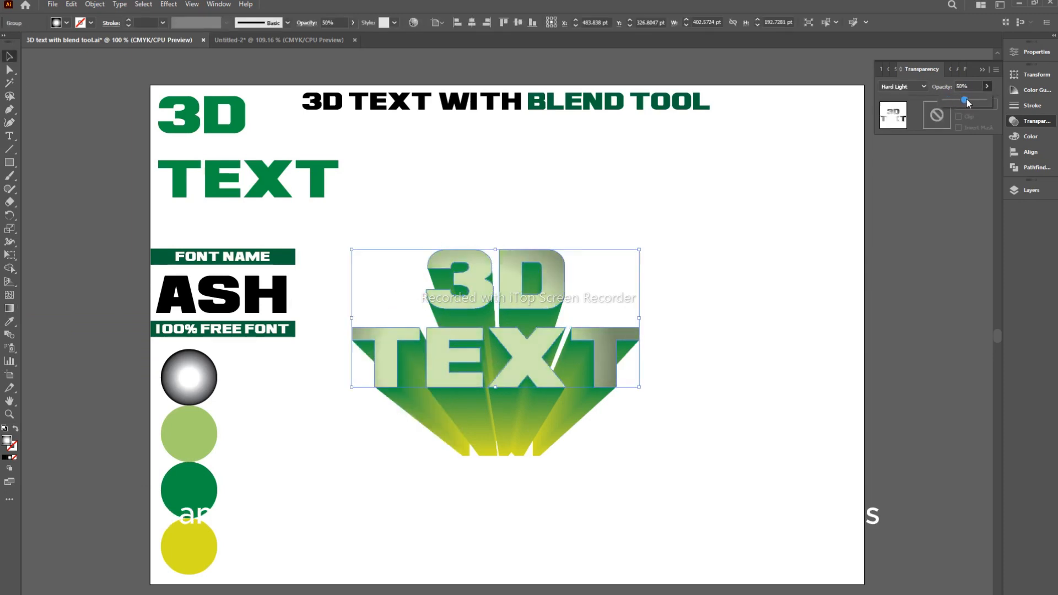
left_click(902, 87)
left_click(914, 230)
left_click(902, 86)
left_click(904, 205)
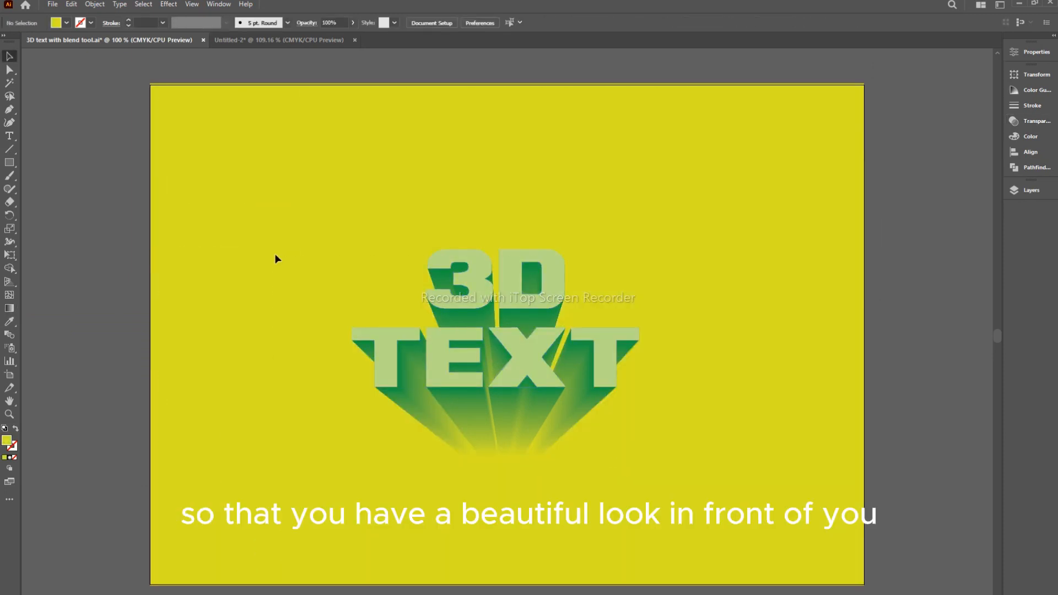
Step: Scale the whole 3D lettering up so it spans most of the yellow background's width
left_click_drag(640, 353, 747, 353)
left_click(1042, 122)
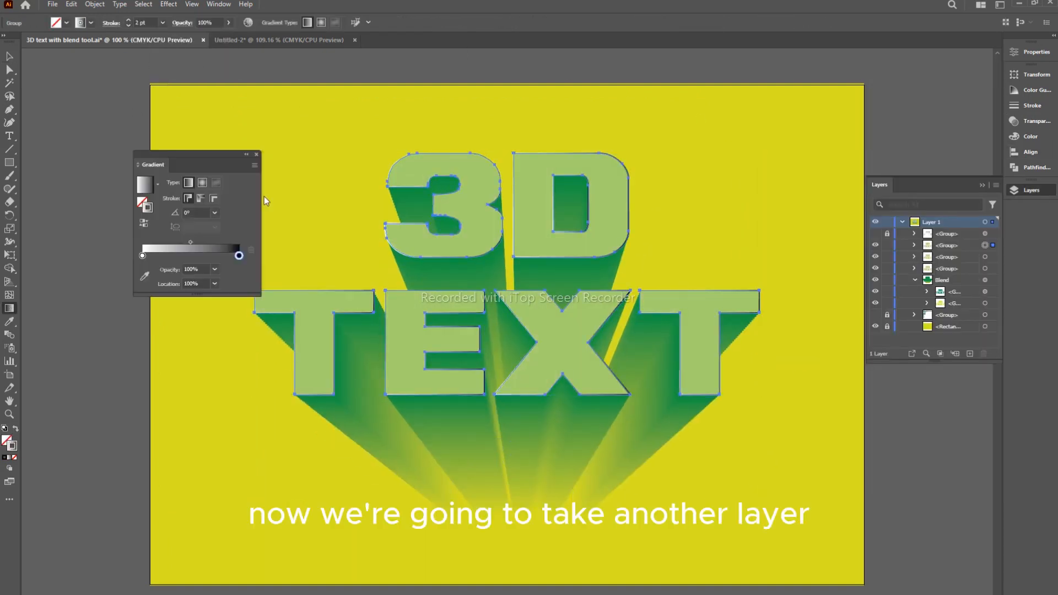
Step: Recolor the dark stop of the lettering outline's stroke gradient to a very dark brown
left_click_drag(231, 157, 290, 109)
double_click(278, 208)
left_click_drag(216, 291, 234, 289)
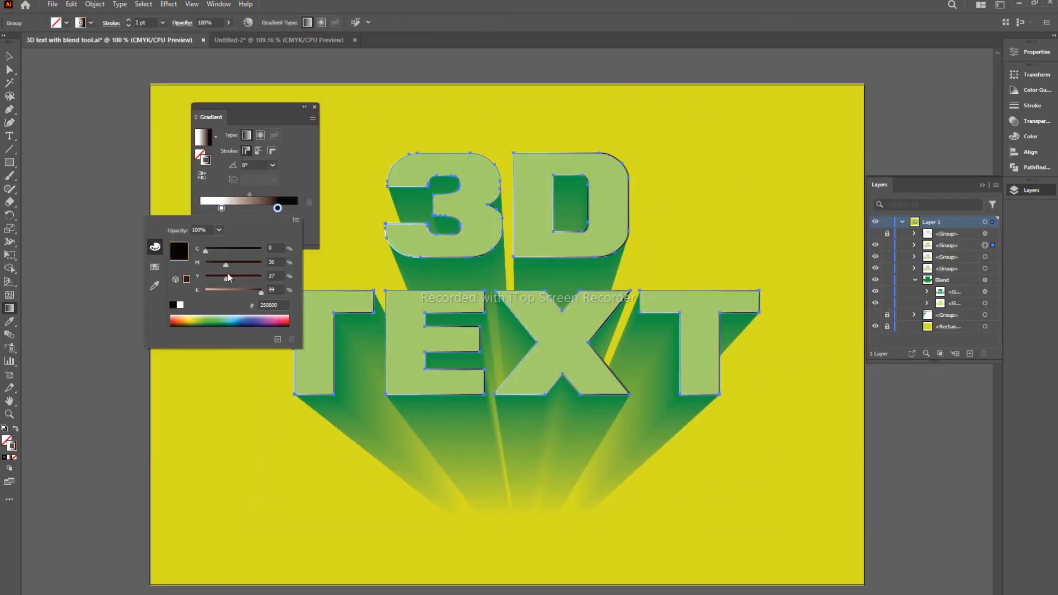
left_click(292, 111)
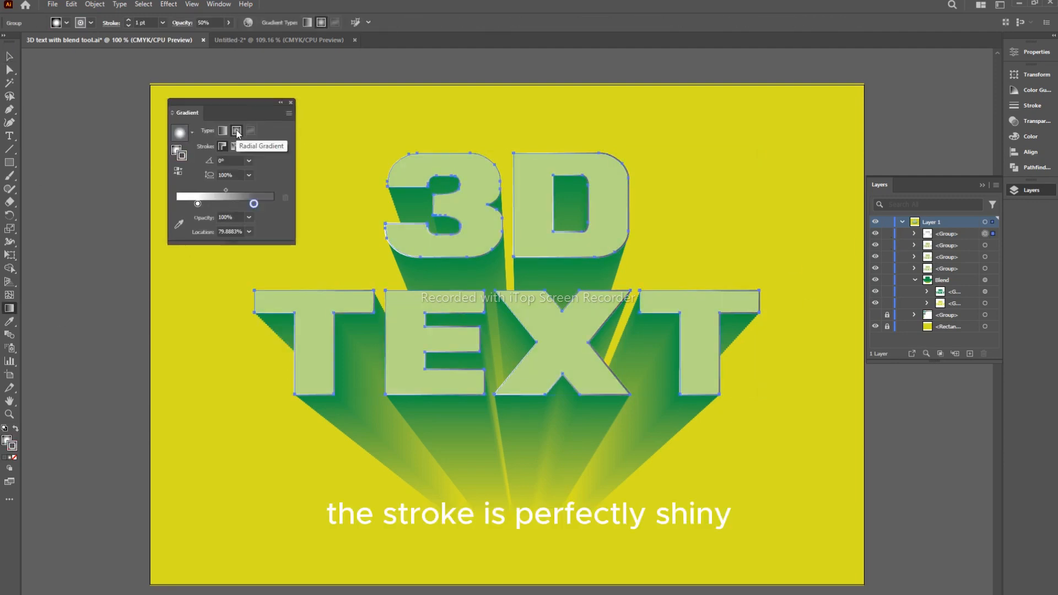
Step: Shift the white stop of the top lettering's radial gradient inward and recolor the dark stop green (C 45, M 0, Y 100, K 9)
left_click_drag(197, 203, 218, 203)
double_click(253, 203)
left_click(195, 312)
left_click_drag(193, 283, 185, 283)
left_click(292, 103)
left_click(291, 103)
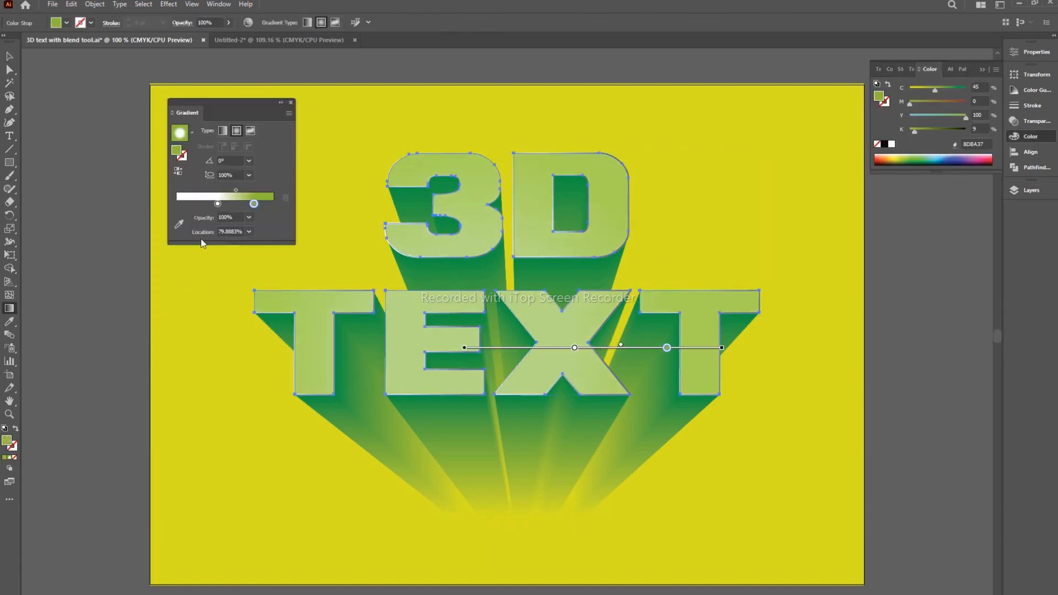
Step: Rearrange and recolor the top lettering's gradient stops, redraw the gradient vertically and switch it to linear
left_click_drag(217, 203, 193, 203)
left_click_drag(253, 203, 182, 203)
double_click(232, 203)
left_click(239, 245)
left_click(222, 259)
left_click(198, 359)
left_click_drag(491, 434, 491, 127)
left_click_drag(492, 128, 496, 477)
left_click(222, 131)
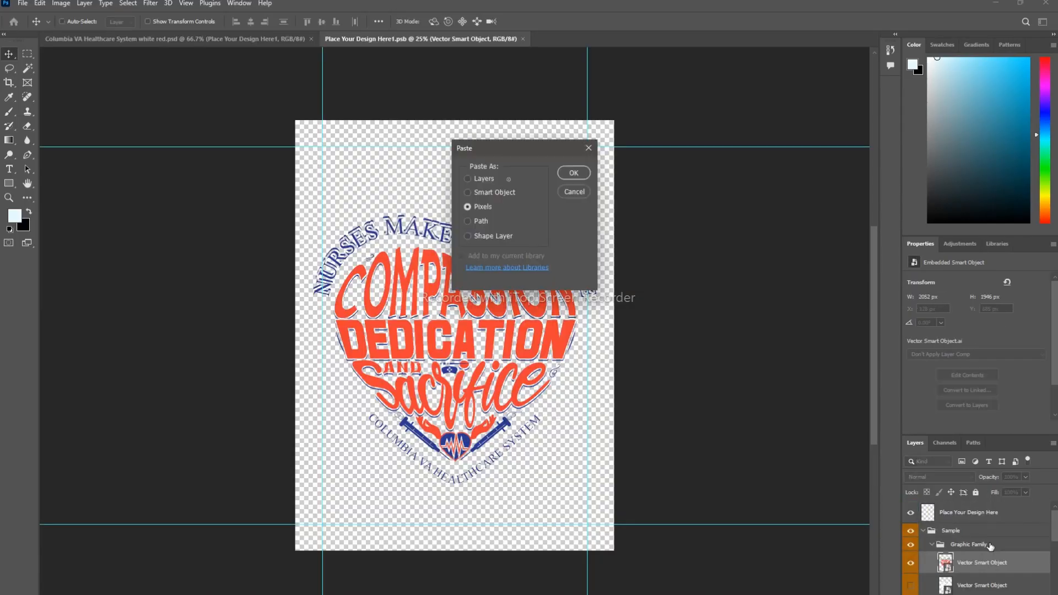
Step: In Photoshop, paste the 3D lettering as pixels into the mockup's design file, hide the old heart artwork and save
left_click(572, 172)
left_click(909, 586)
key("ctrl+s")
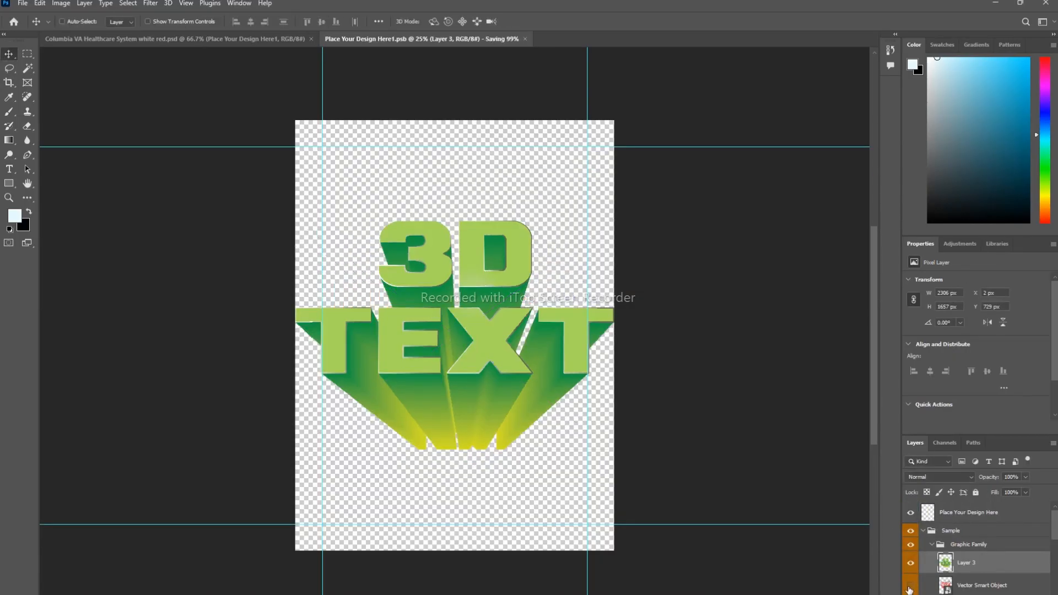
Step: In the T-shirt mockup, recolor the shirt with yellow sampled from the design and set the background color to dark green 092902
left_click(181, 38)
double_click(930, 558)
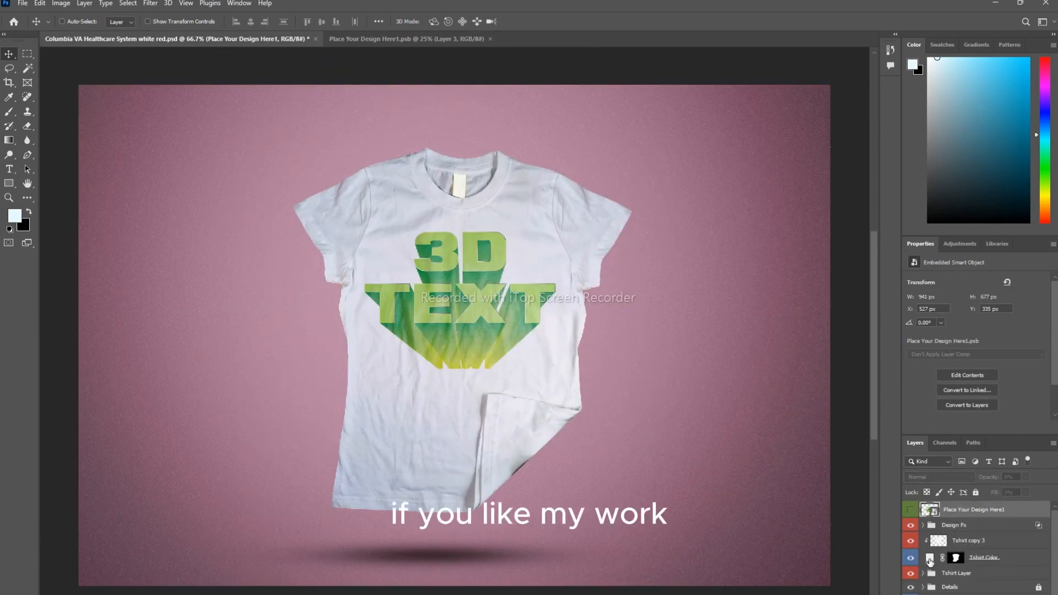
left_click(490, 361)
left_click(790, 369)
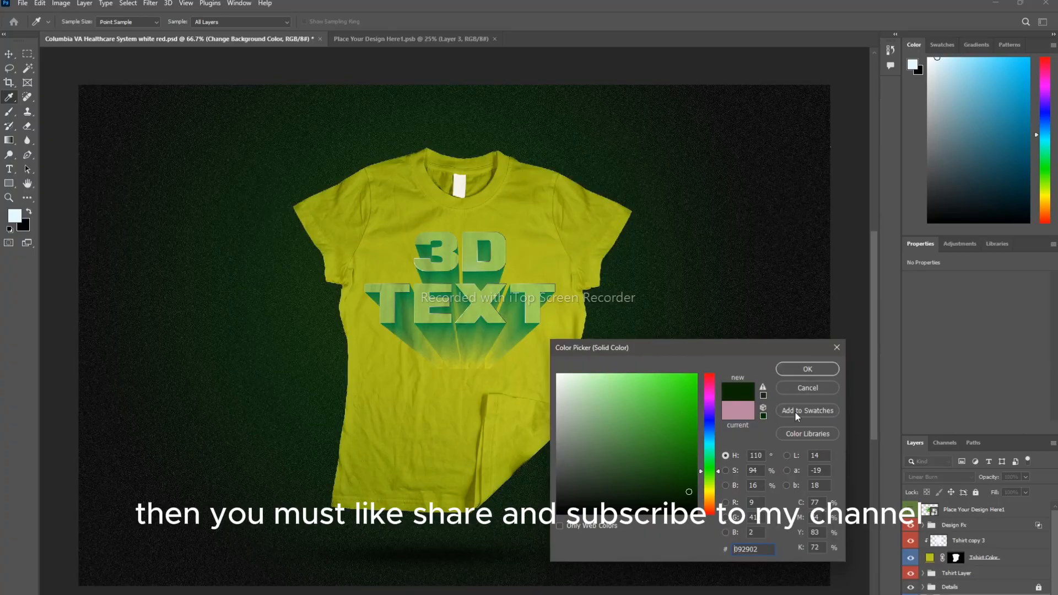
key("Return")
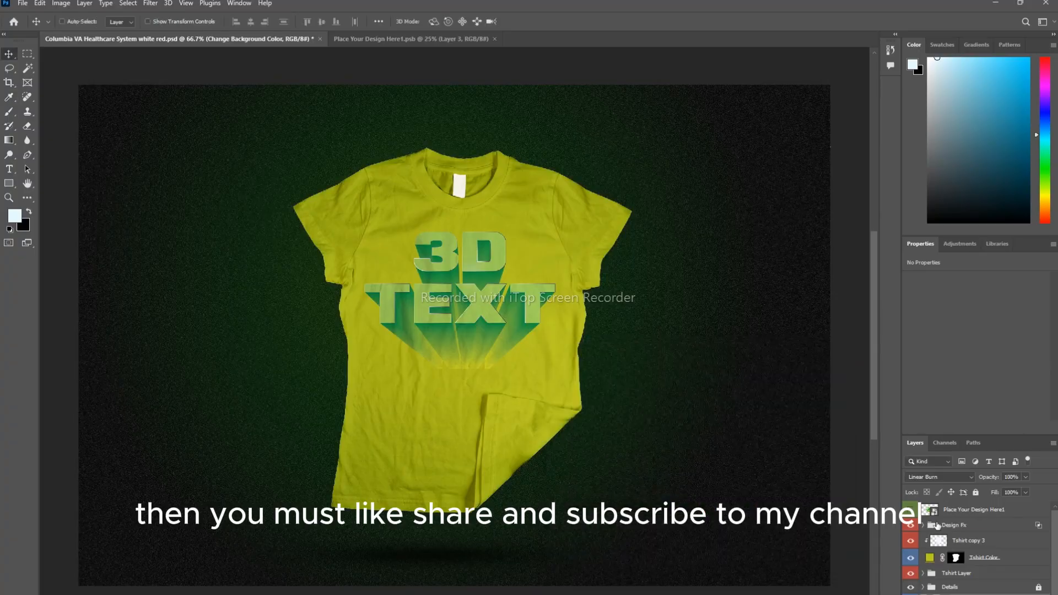